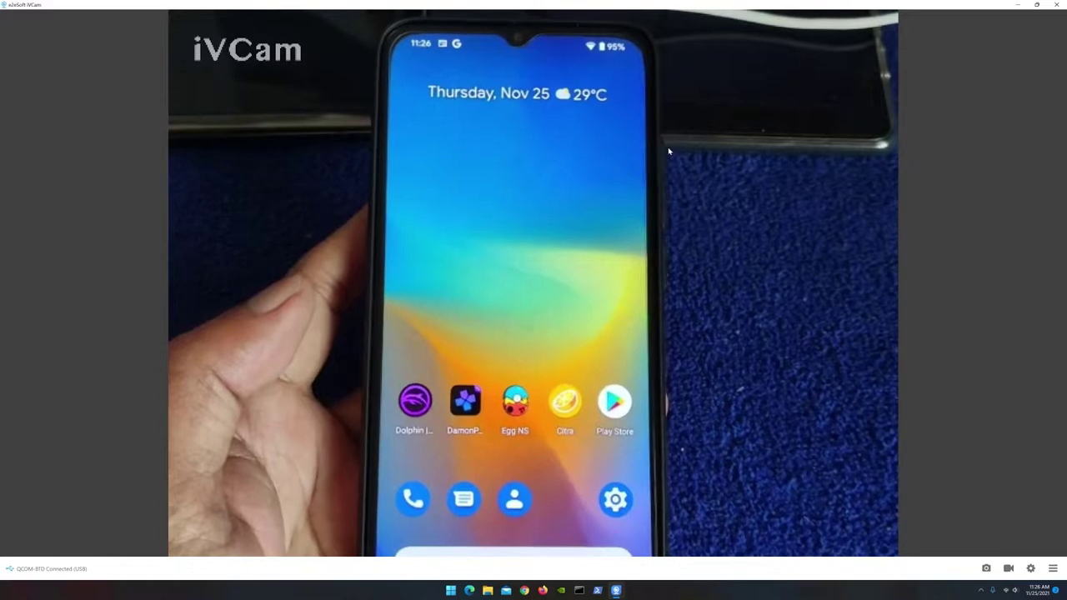
# - Shrink the iVCam window, park it in the desktop's lower-left area, and open the rom folder beside it
pyautogui.click(1037, 5)
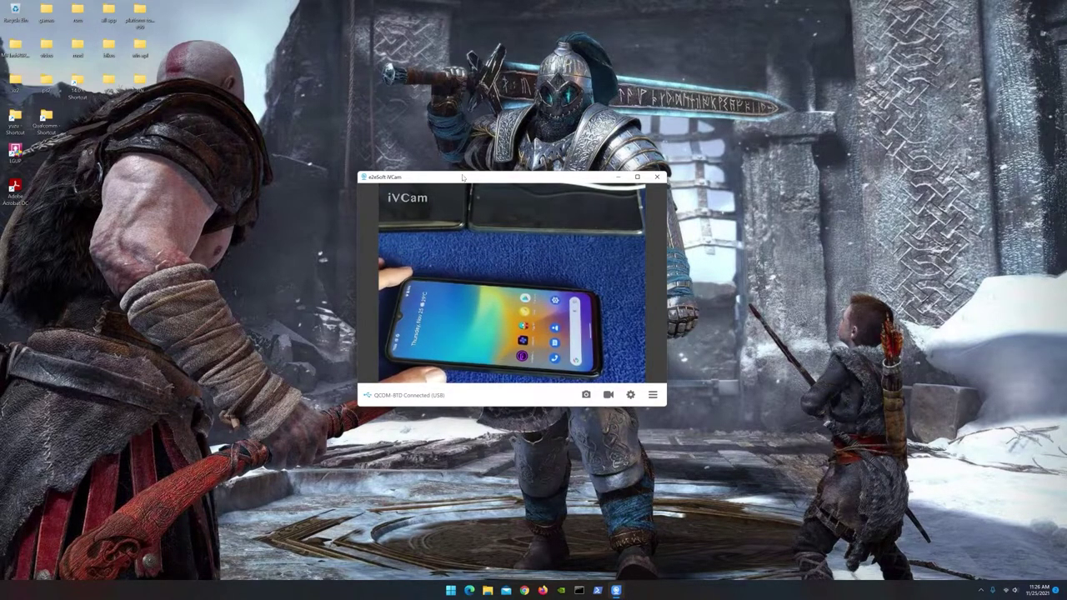
pyautogui.moveTo(550, 178); pyautogui.dragTo(192, 332)
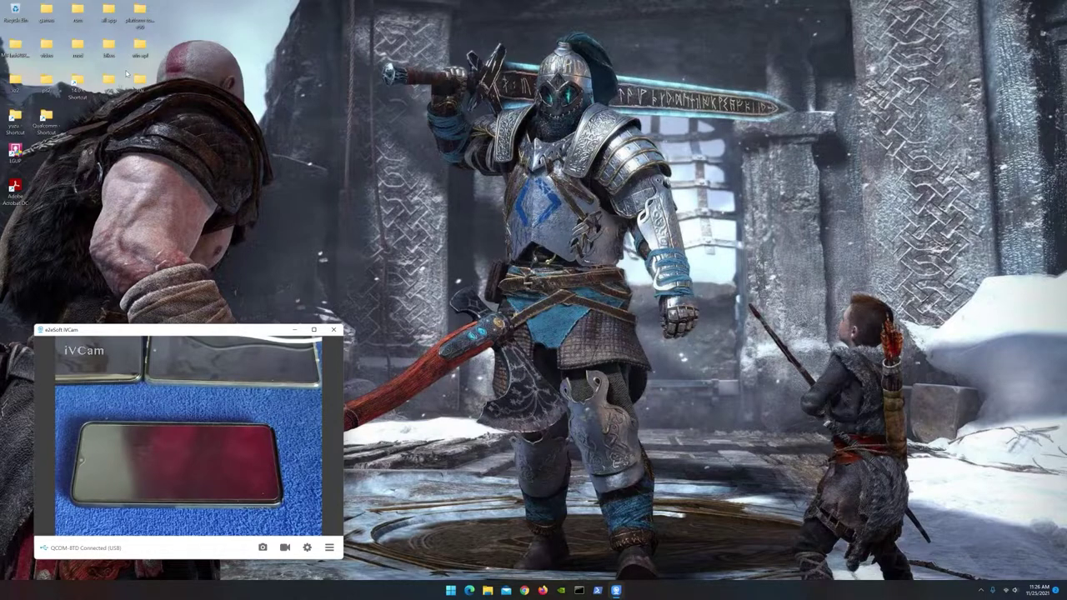
pyautogui.doubleClick(78, 17)
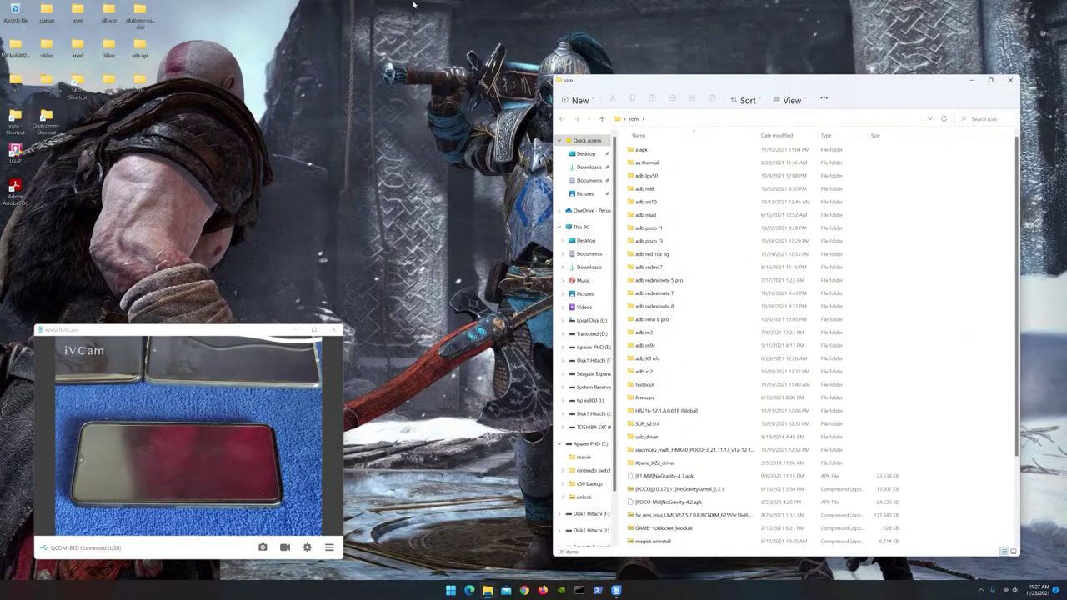
pyautogui.moveTo(750, 80); pyautogui.dragTo(588, 37)
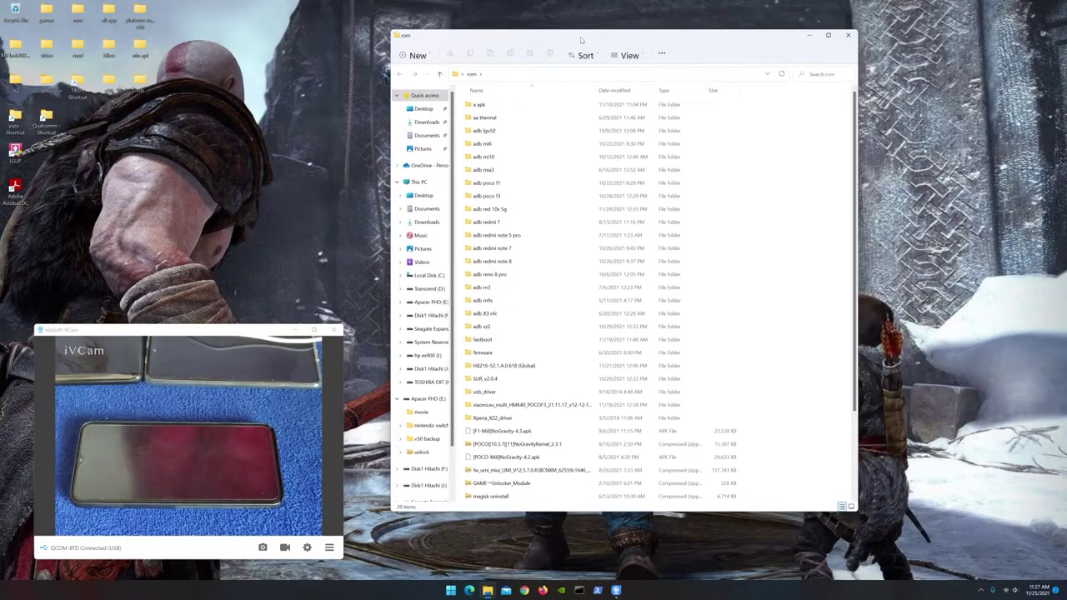
# - Launch XiaomiADBFastbootTools from the rom folder and shift its window aside
pyautogui.scroll(-3, 592, 271)
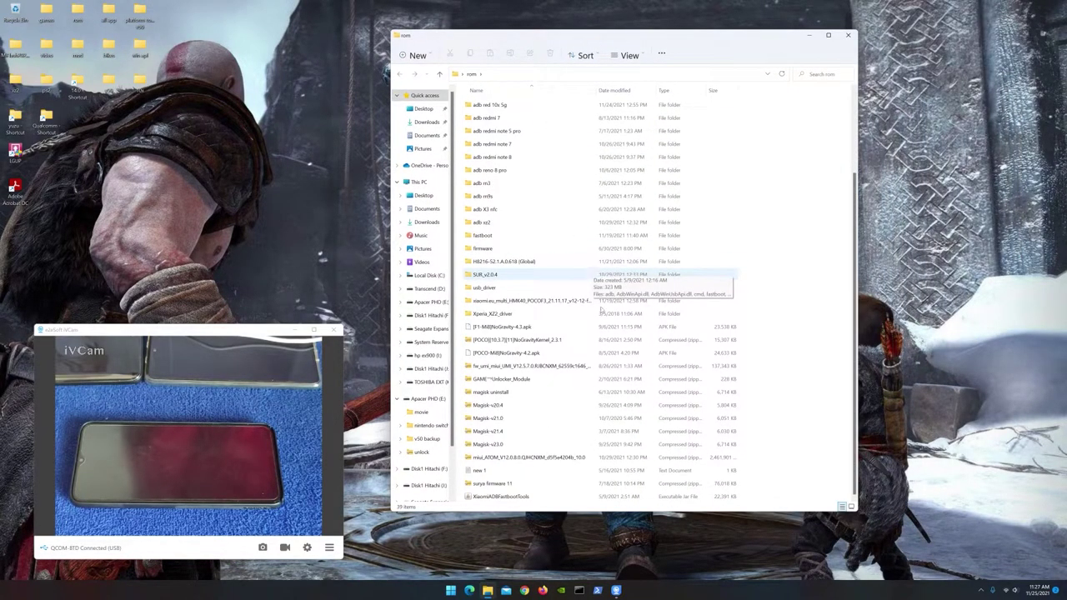
pyautogui.doubleClick(526, 498)
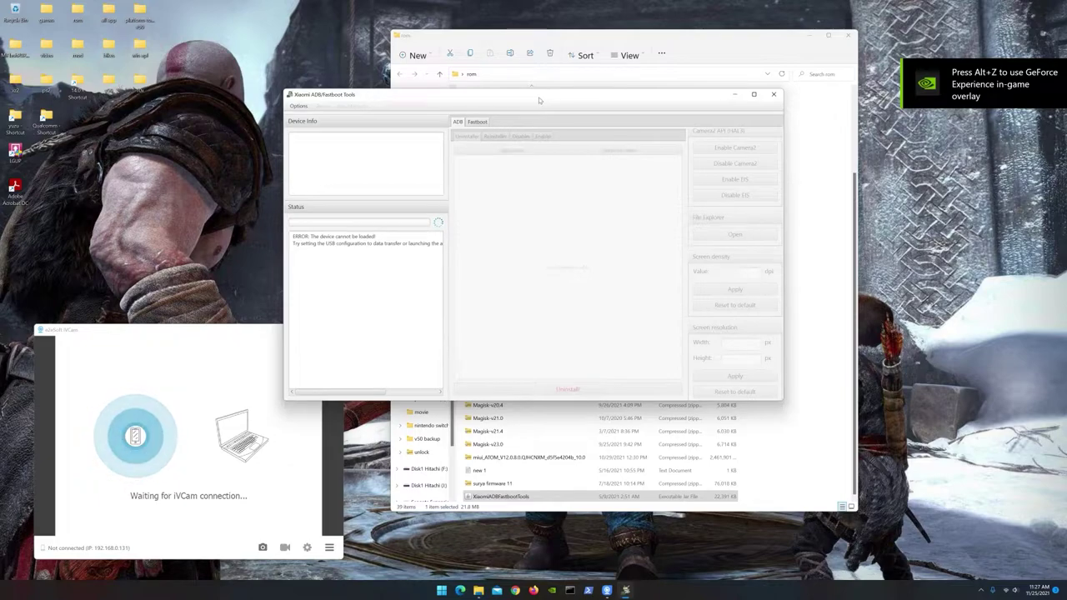
pyautogui.moveTo(542, 96); pyautogui.dragTo(461, 99)
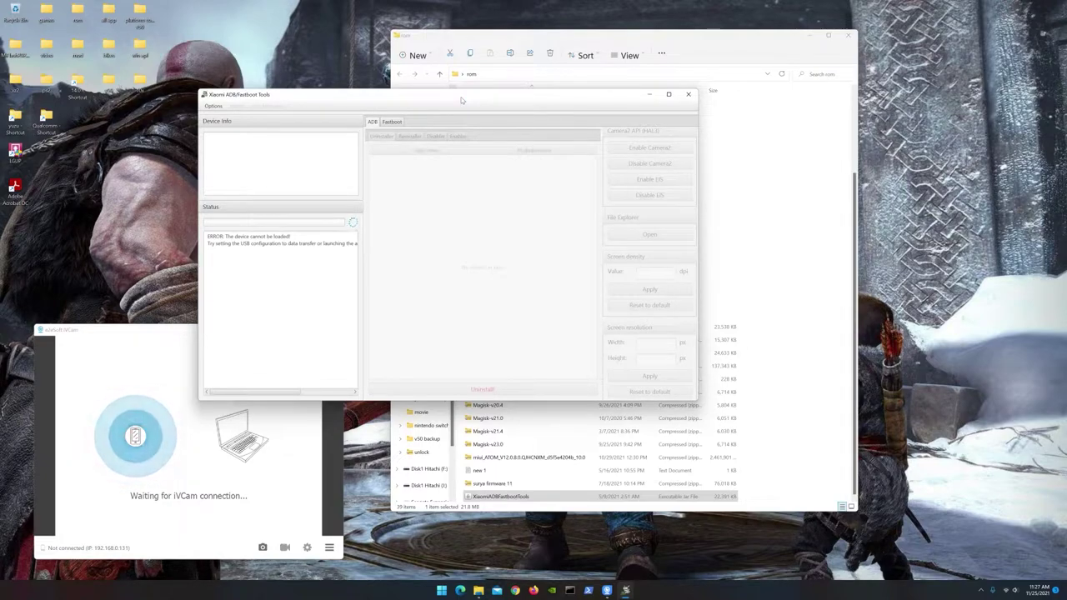
# - In the rom folder, open fastboot, its atom_images_V12.0.6.0.QJHCNXM_20201217.0000.00_10.0_cn ROM folder, and the images subfolder
pyautogui.click(626, 39)
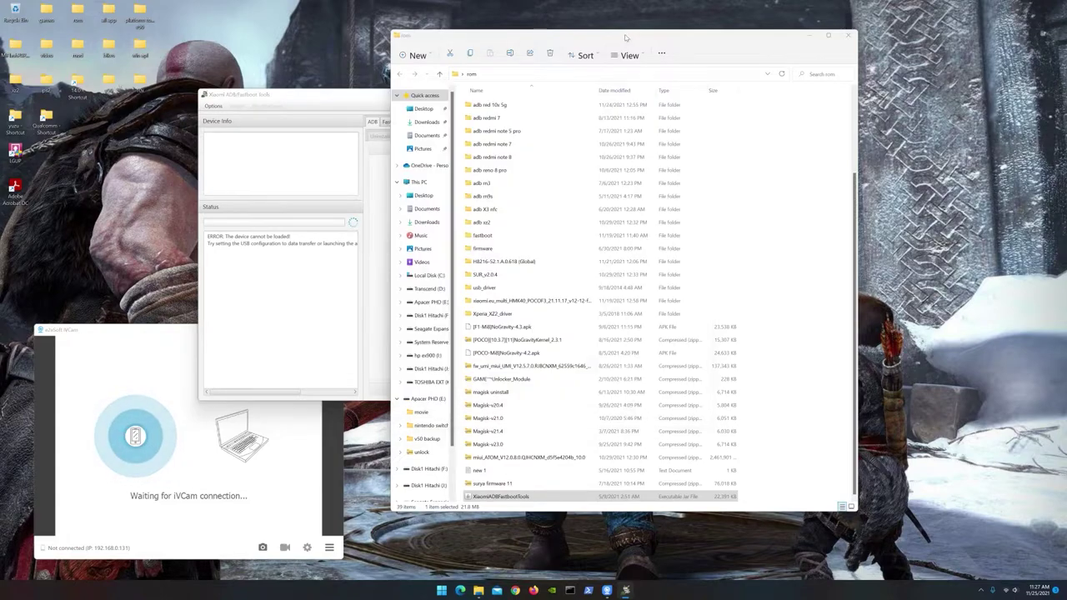
pyautogui.doubleClick(490, 236)
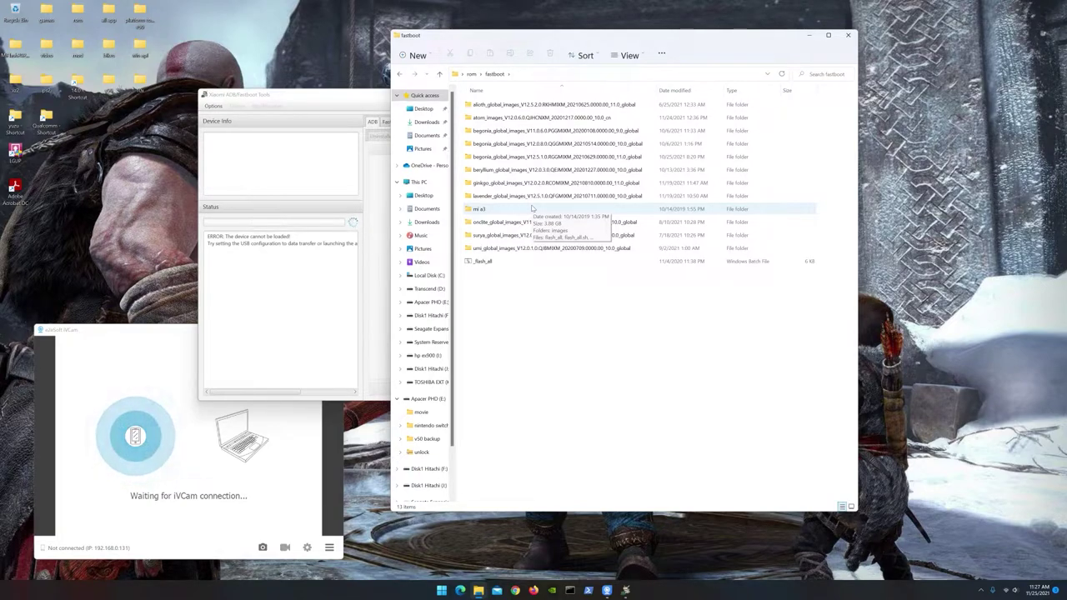
pyautogui.doubleClick(519, 119)
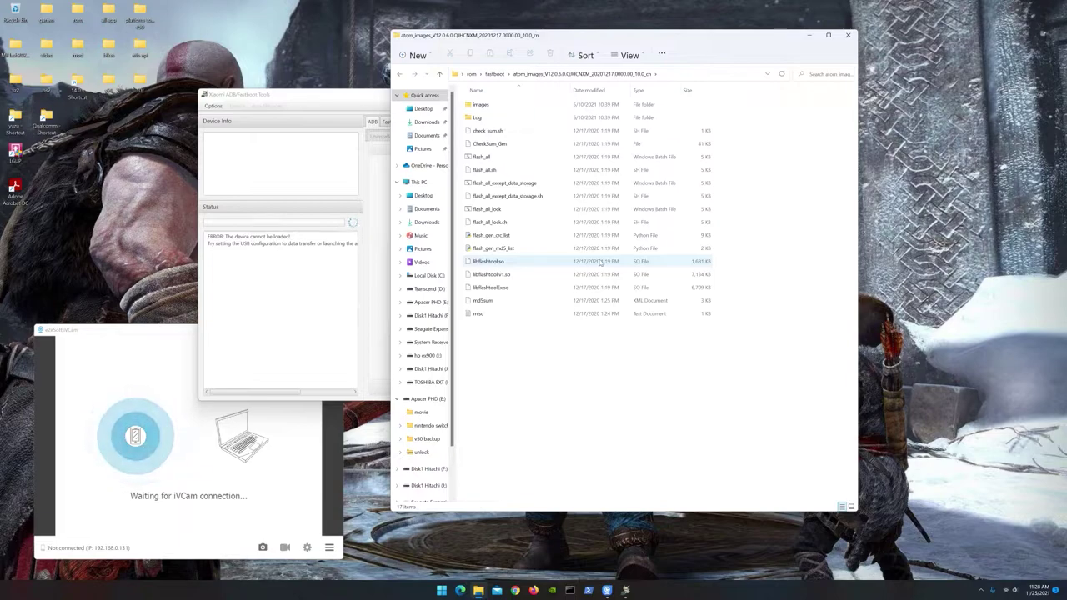
pyautogui.hotkey('alt', 'Up')
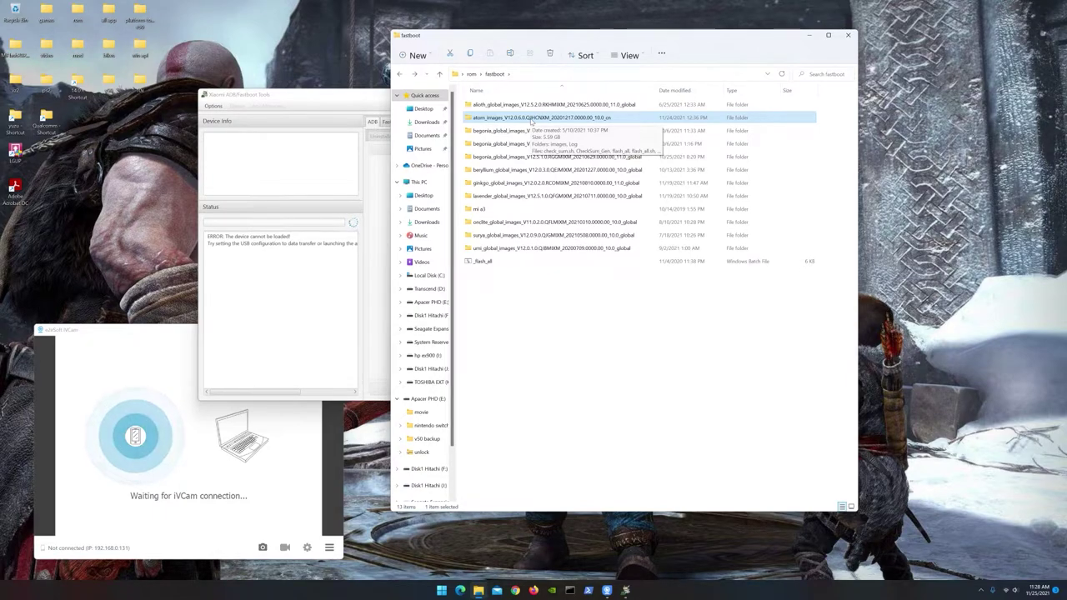
pyautogui.doubleClick(530, 118)
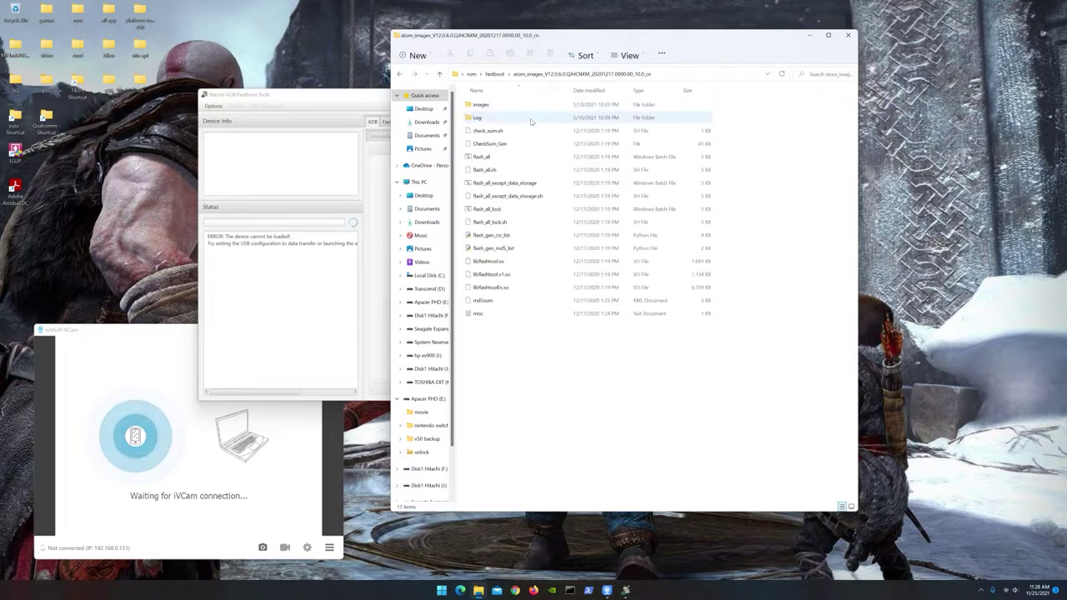
pyautogui.doubleClick(488, 106)
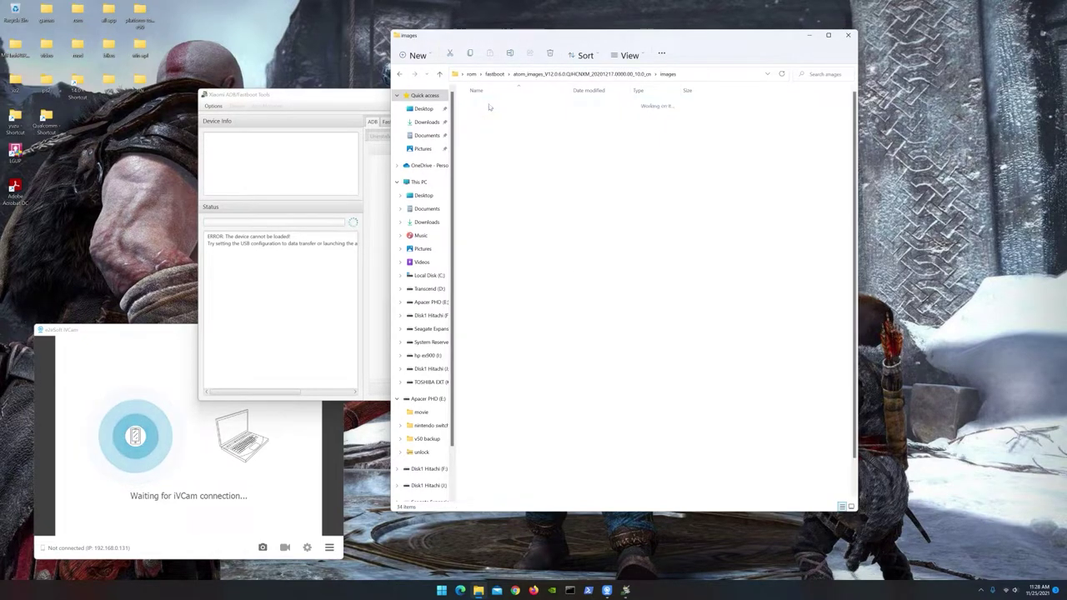
# - View the anti_version file in Notepad++, declining the program update, and close the file and the editor
pyautogui.click(489, 106)
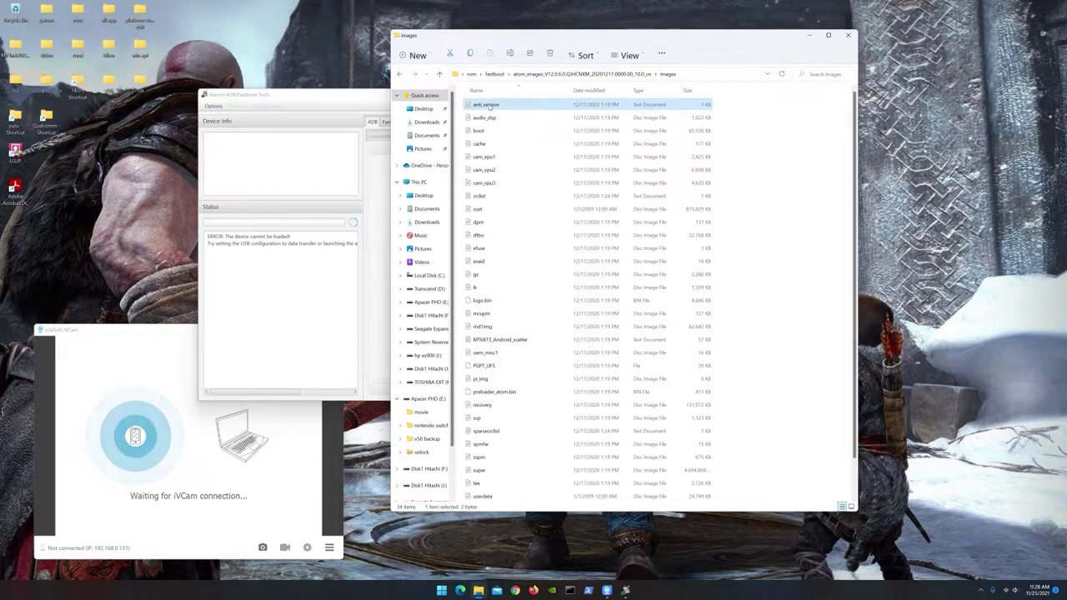
pyautogui.rightClick(489, 106)
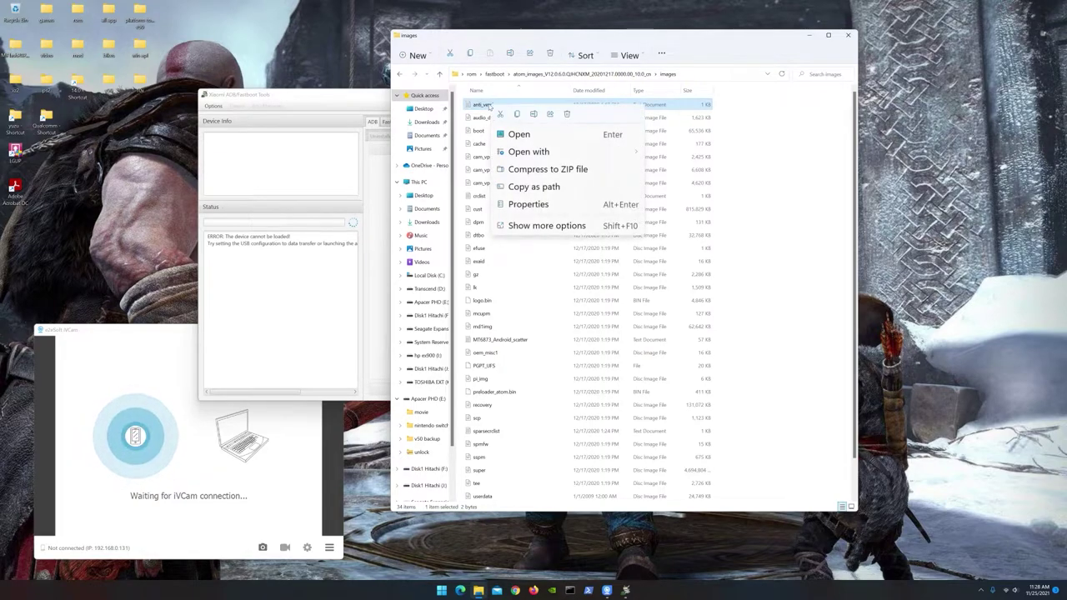
pyautogui.click(538, 230)
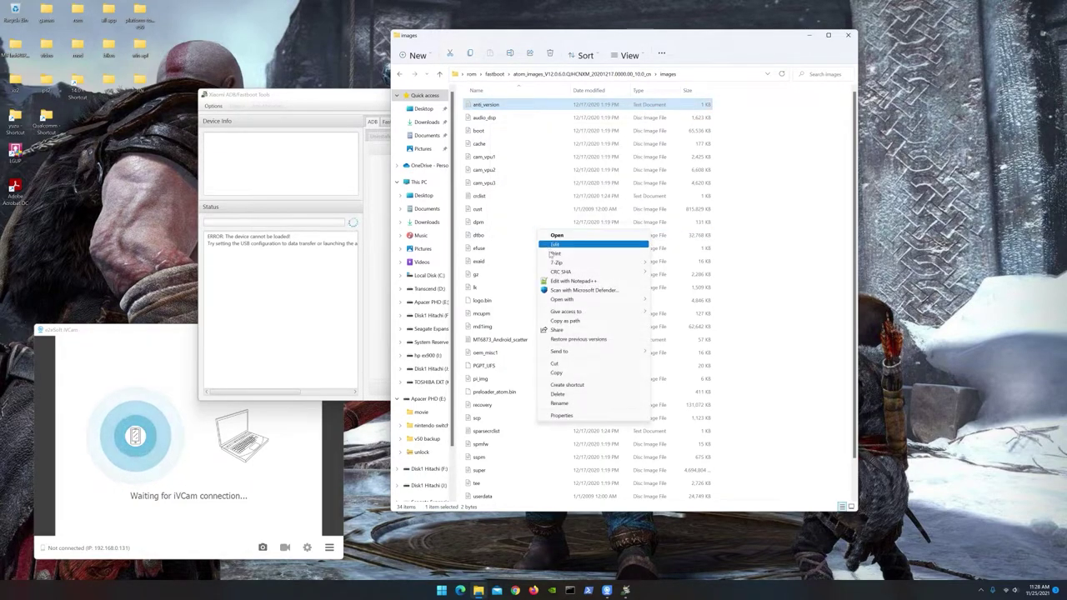
pyautogui.click(550, 282)
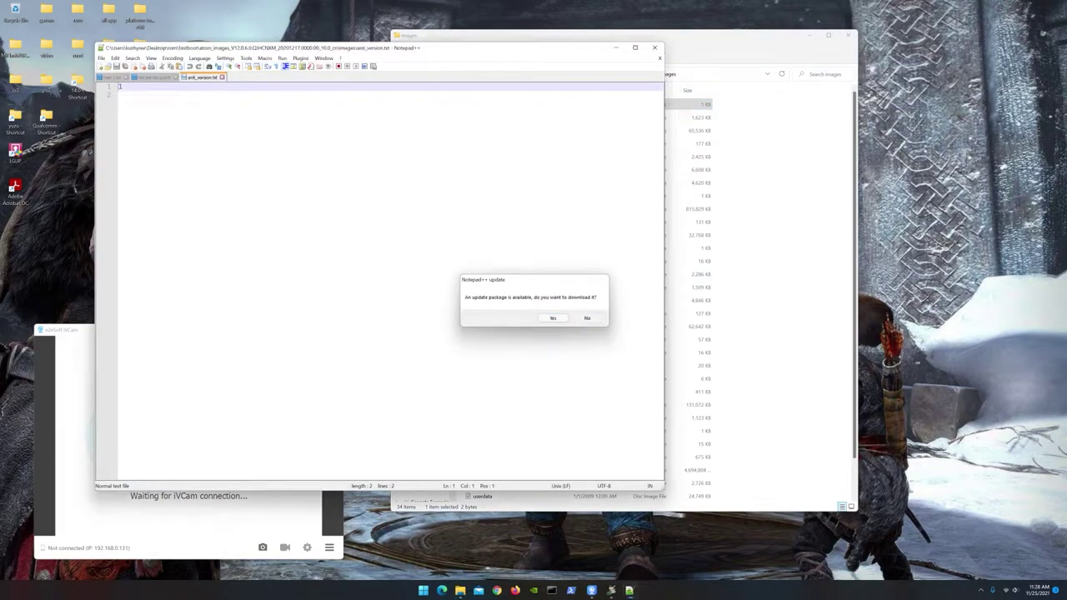
pyautogui.click(587, 317)
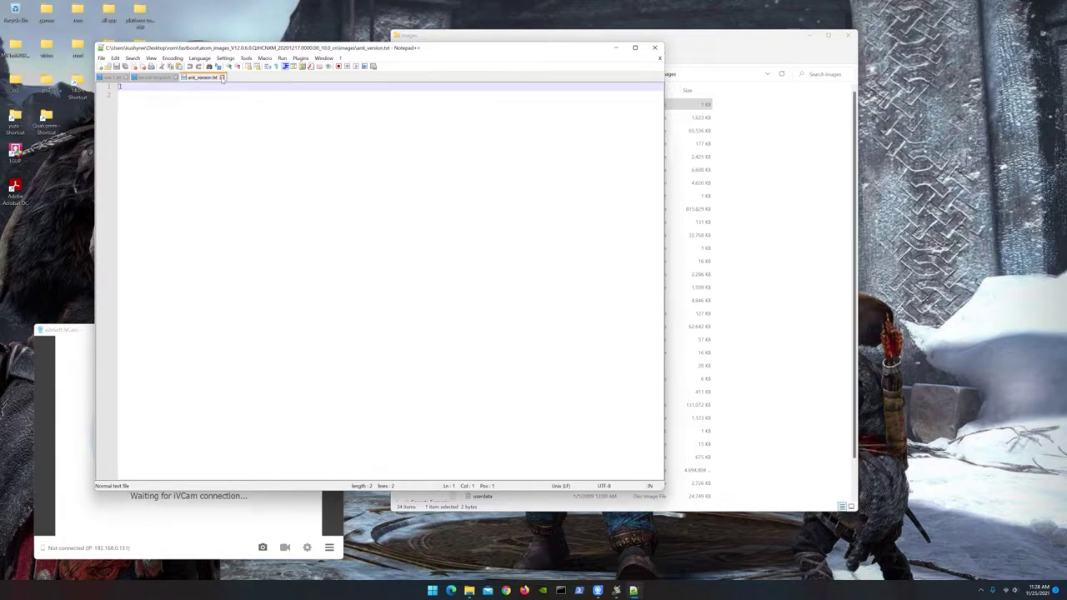
pyautogui.click(221, 77)
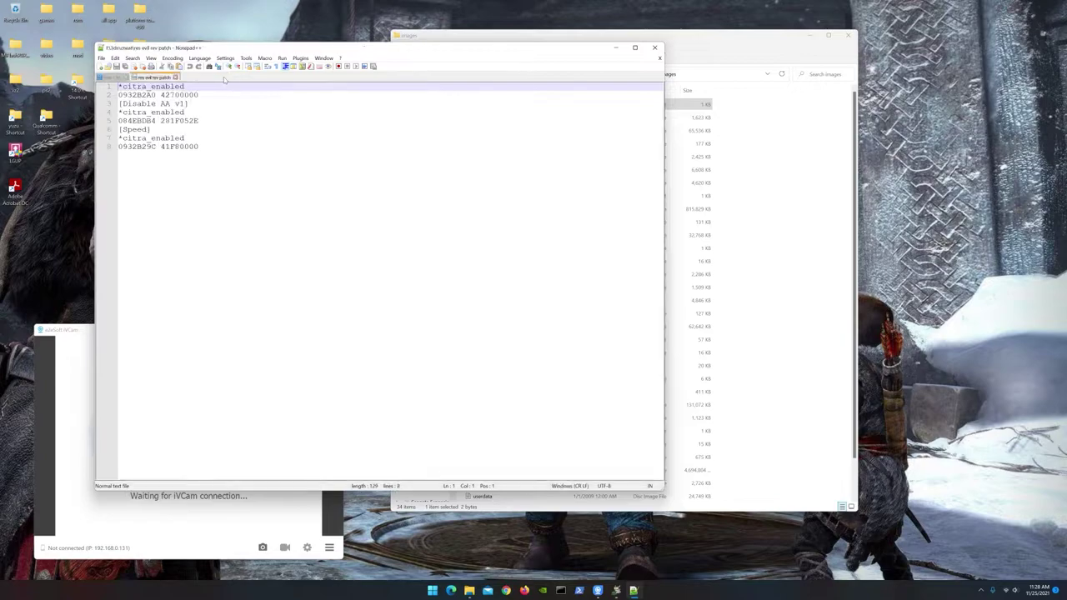
pyautogui.click(659, 50)
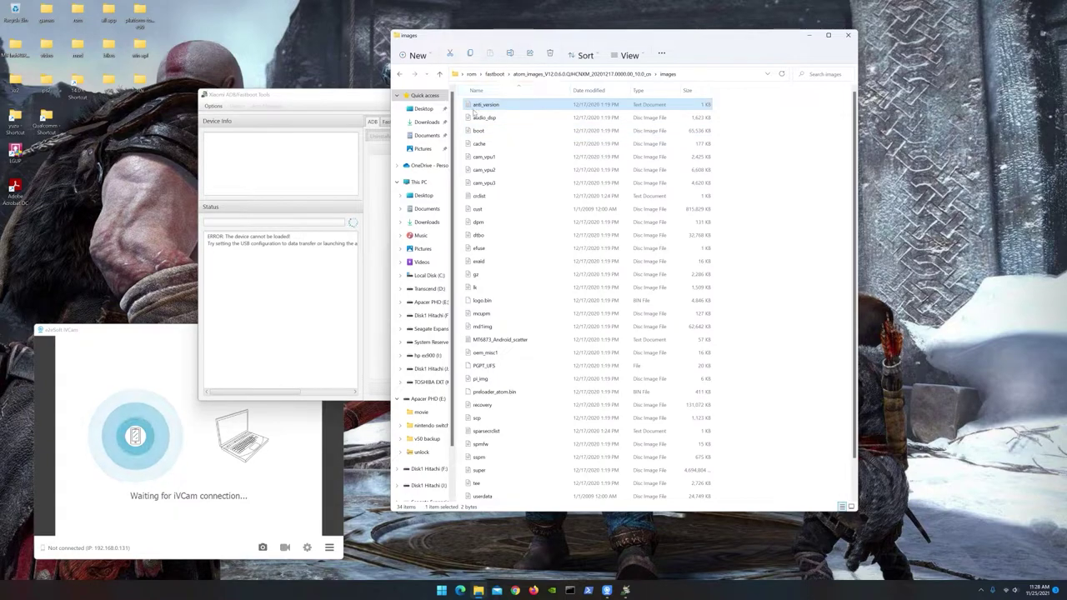
# - Look at the general video and audio settings of iVCam and close them without changes
pyautogui.click(130, 456)
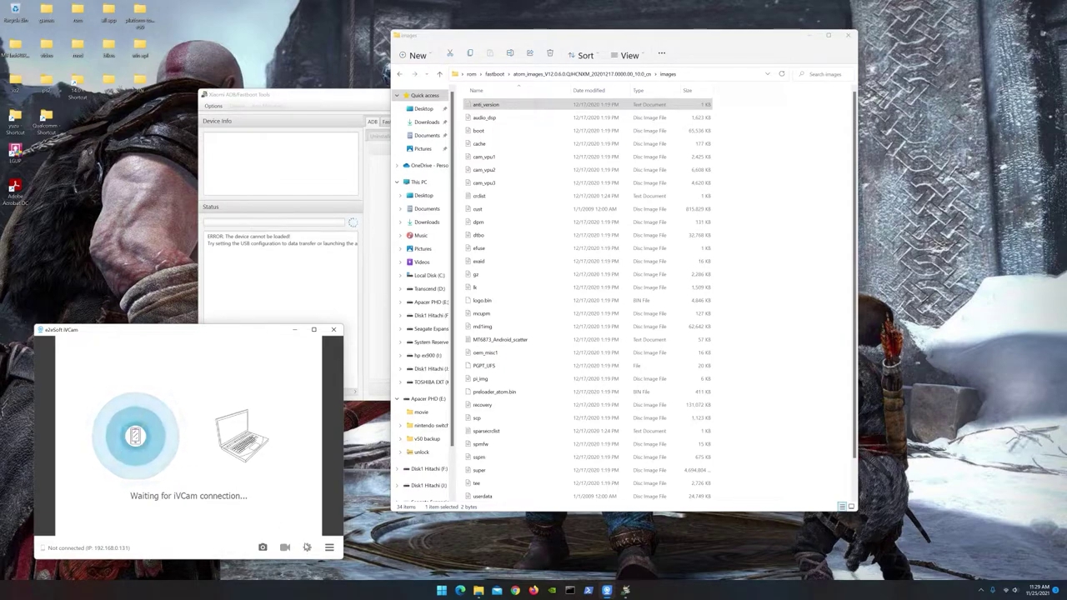
pyautogui.click(330, 548)
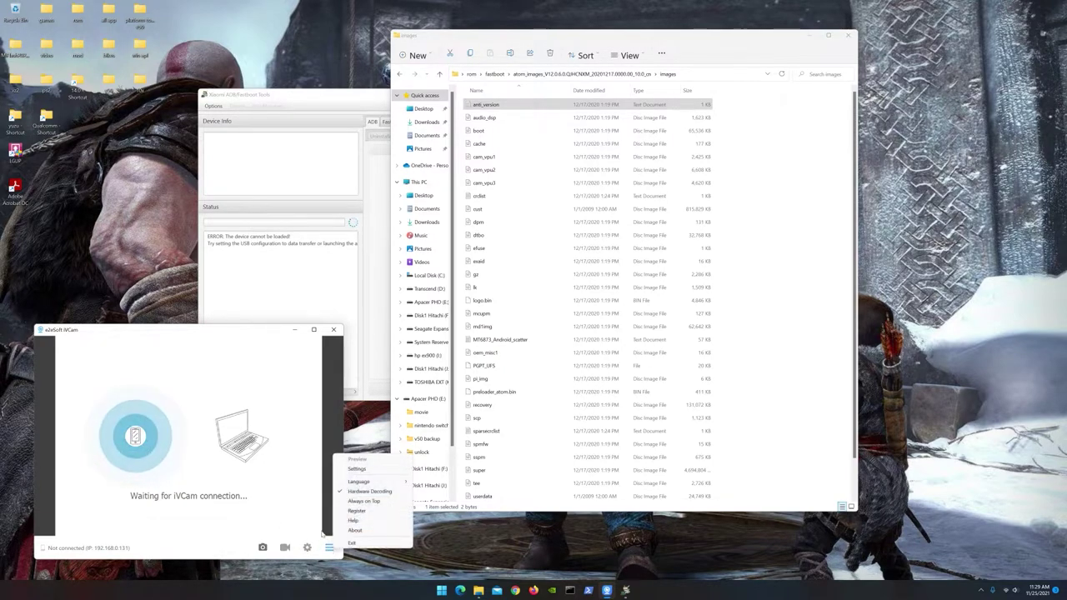
pyautogui.click(357, 469)
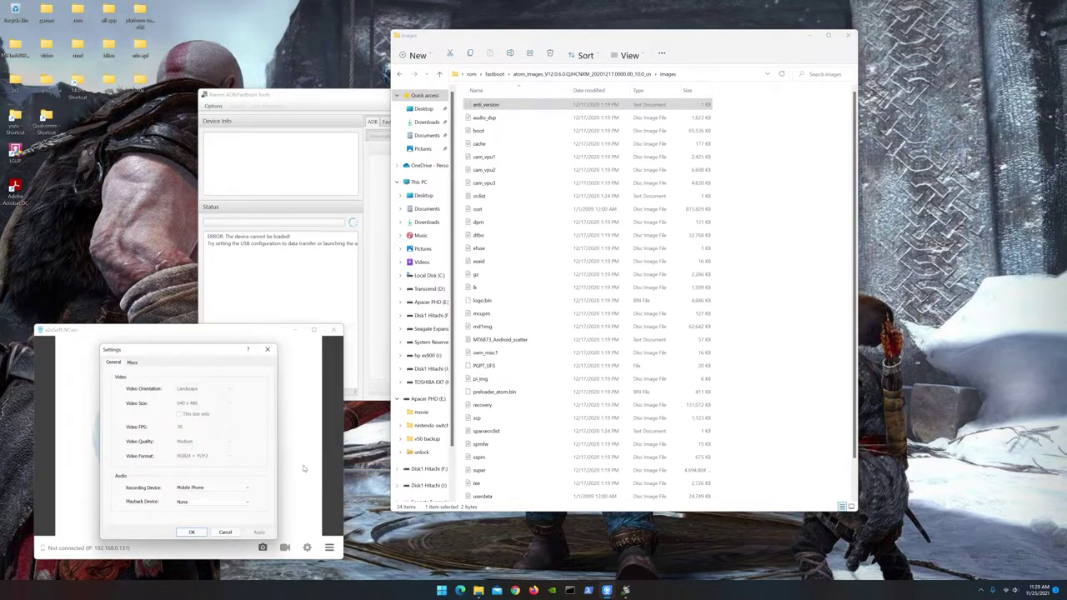
pyautogui.click(267, 350)
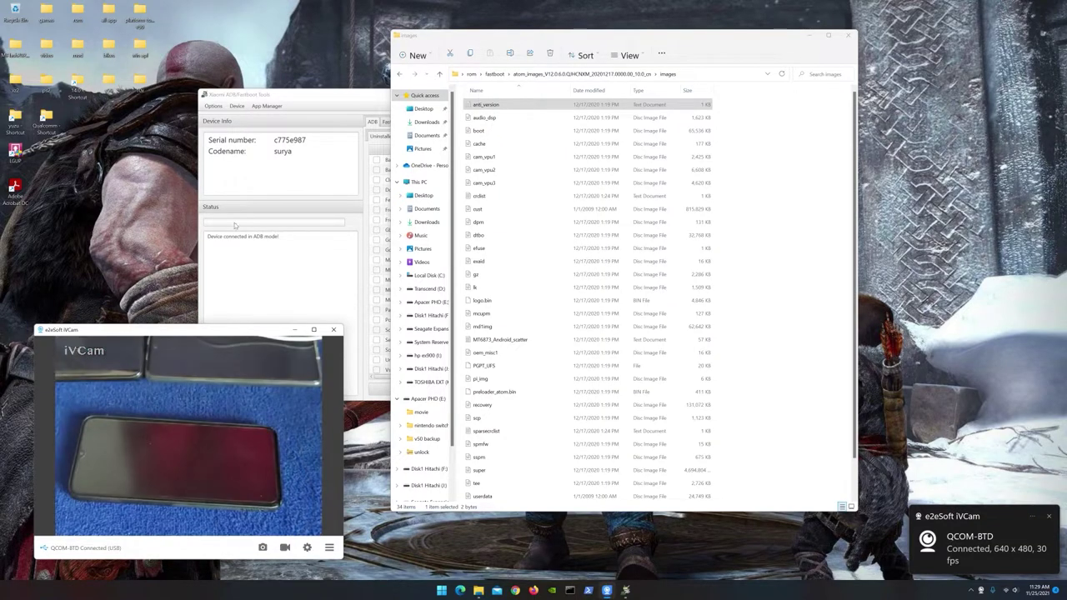
# - Bring Xiaomi ADB/Fastboot Tools forward to check the connected device's information, and close the tool
pyautogui.click(353, 97)
pyautogui.moveTo(353, 97); pyautogui.dragTo(295, 84)
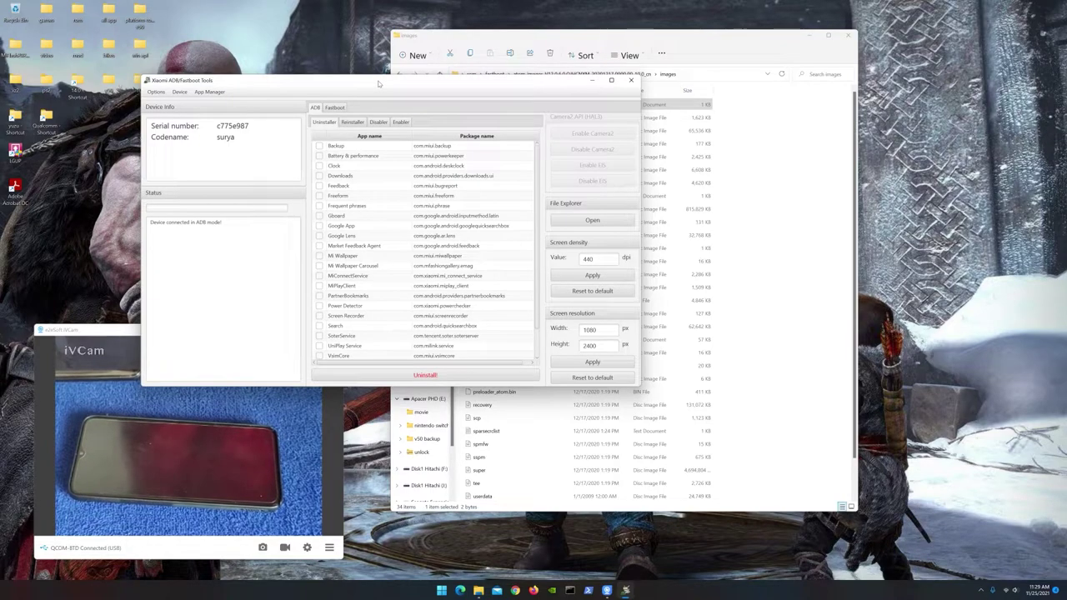
pyautogui.moveTo(377, 84); pyautogui.dragTo(313, 46)
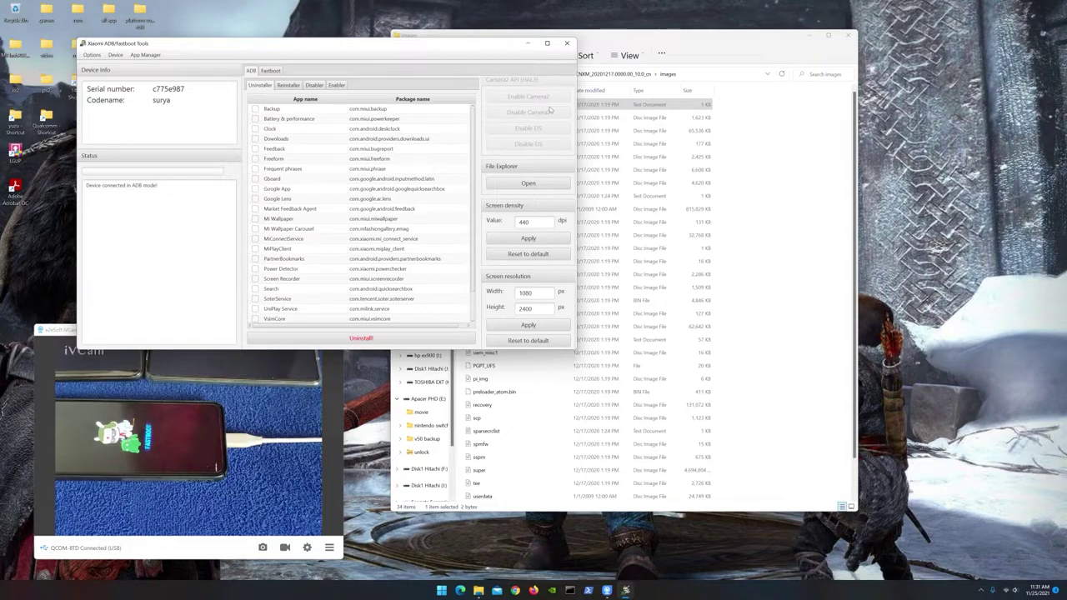
pyautogui.click(567, 42)
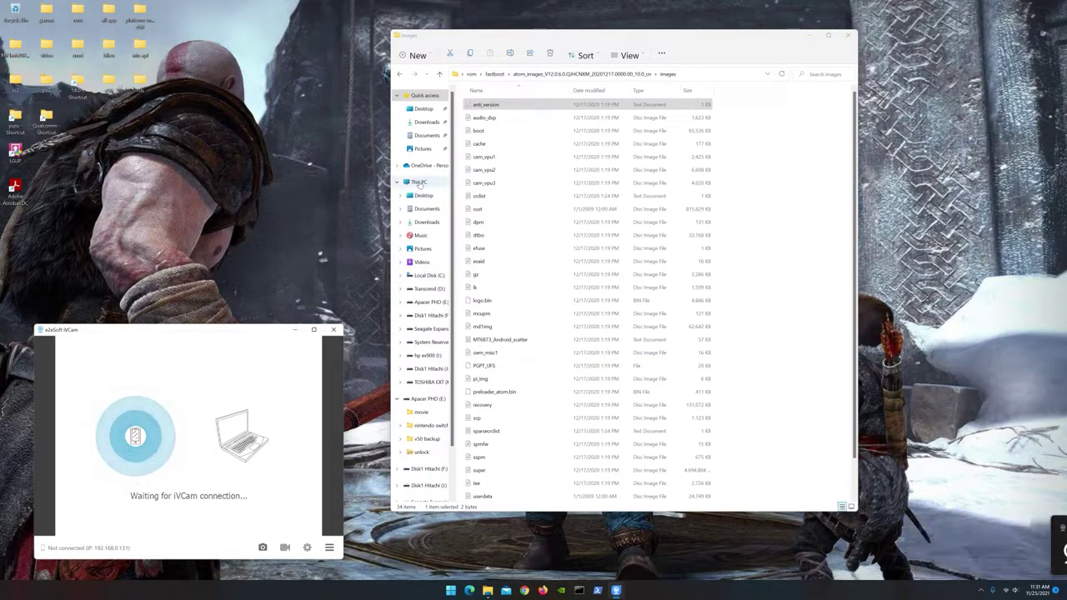
# - Open Device Manager in Computer Management and check the Android Bootloader Interface entry under Android Device
pyautogui.rightClick(418, 185)
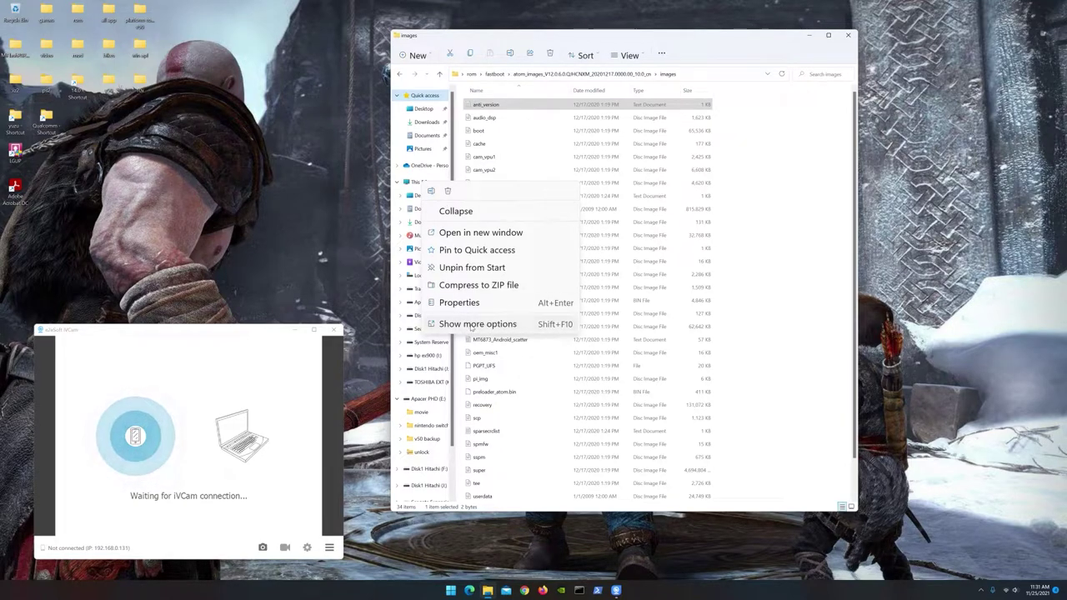
pyautogui.click(472, 325)
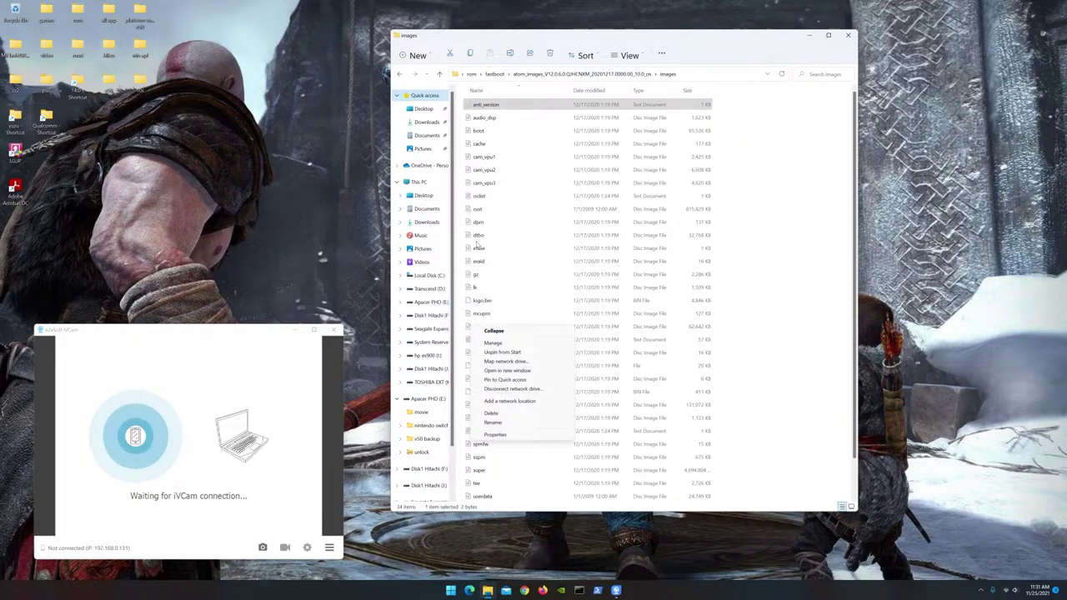
pyautogui.click(492, 342)
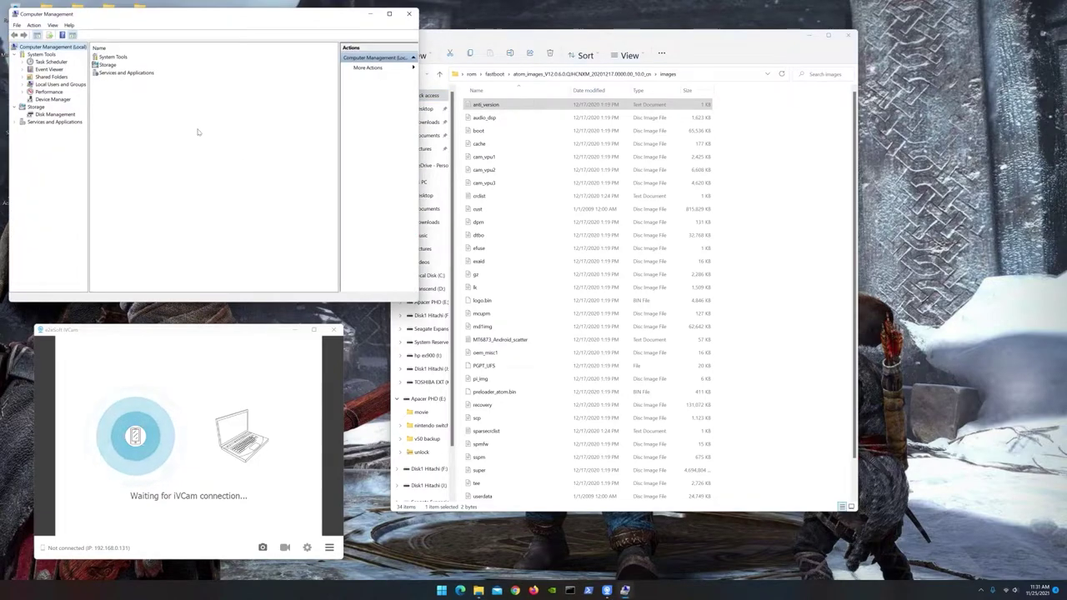
pyautogui.click(51, 99)
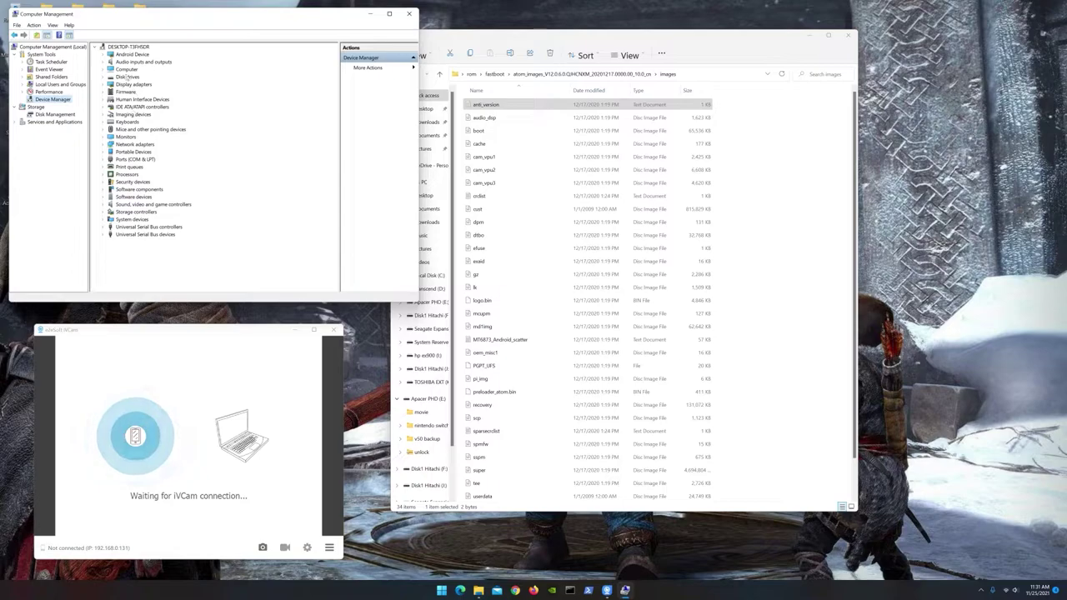
pyautogui.click(103, 55)
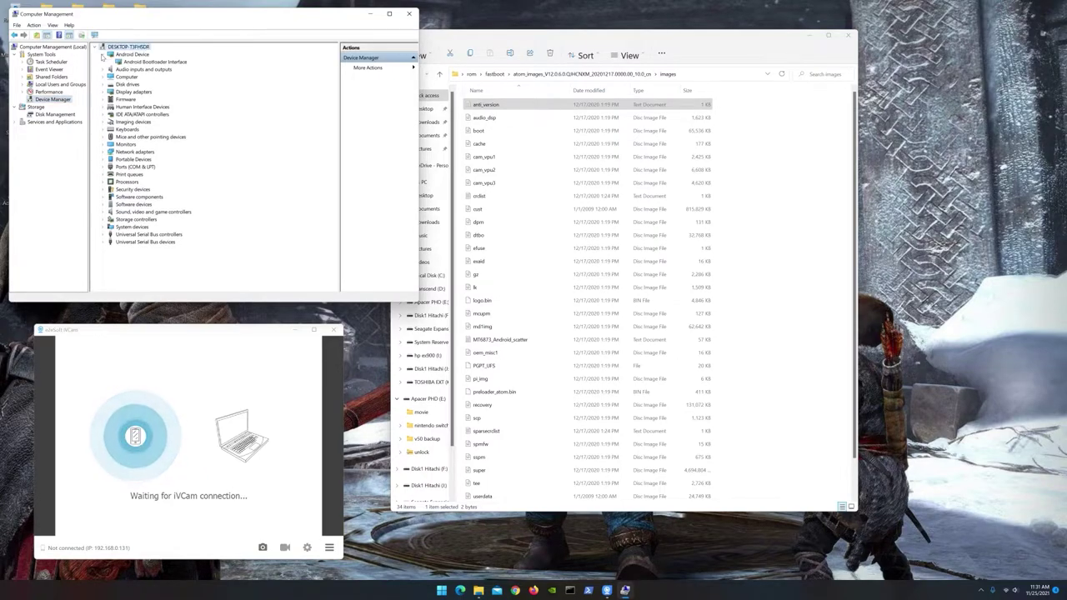
pyautogui.click(161, 64)
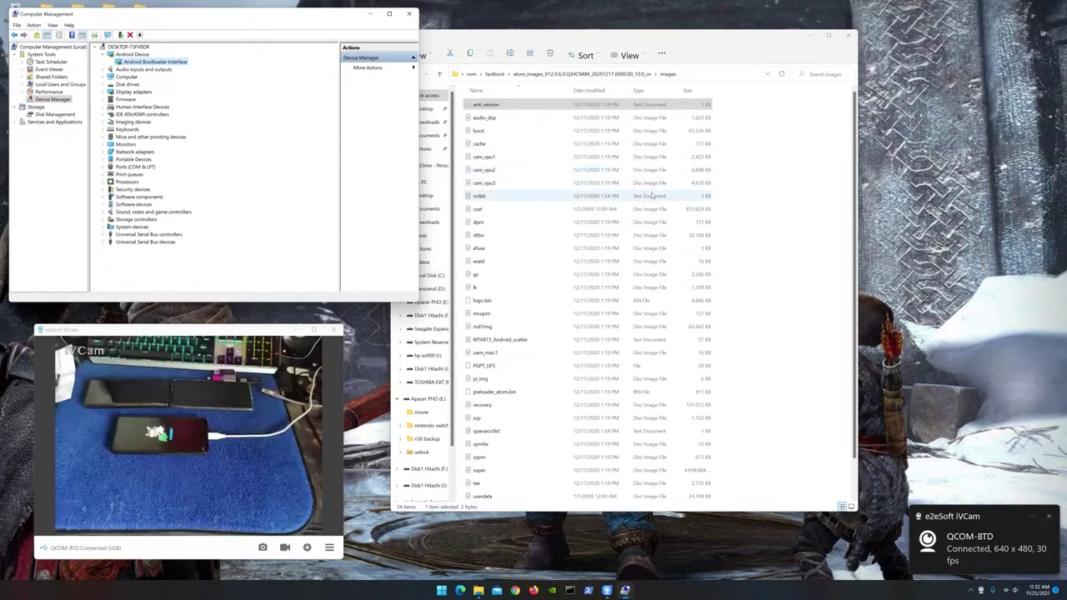
# - Return from the images subfolder to the atom ROM's main folder containing the flash scripts
pyautogui.scroll(-1, 591, 304)
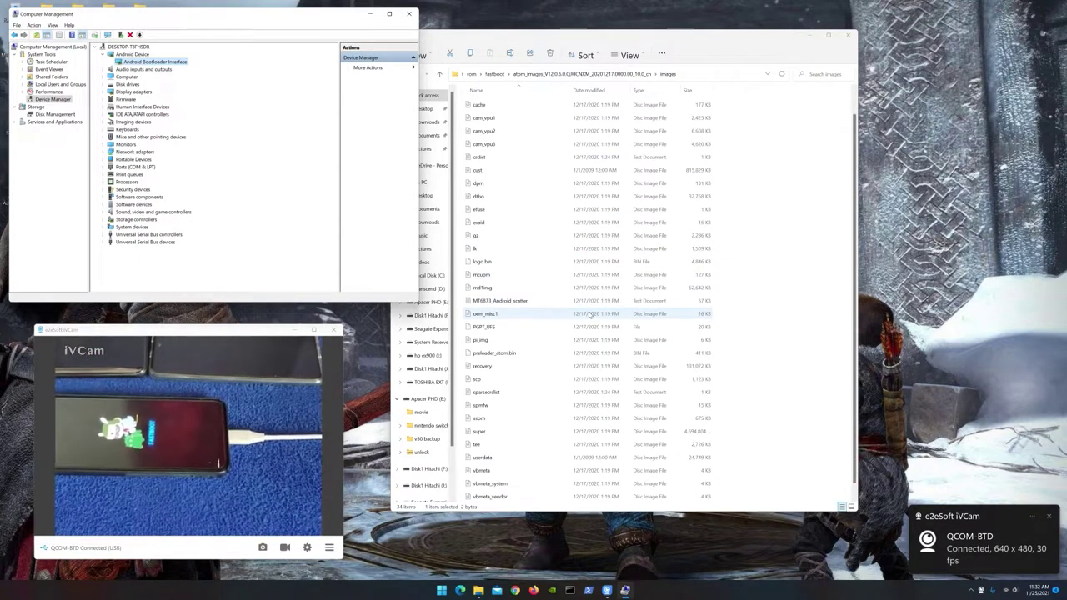
pyautogui.click(621, 234)
pyautogui.hotkey('alt', 'Up')
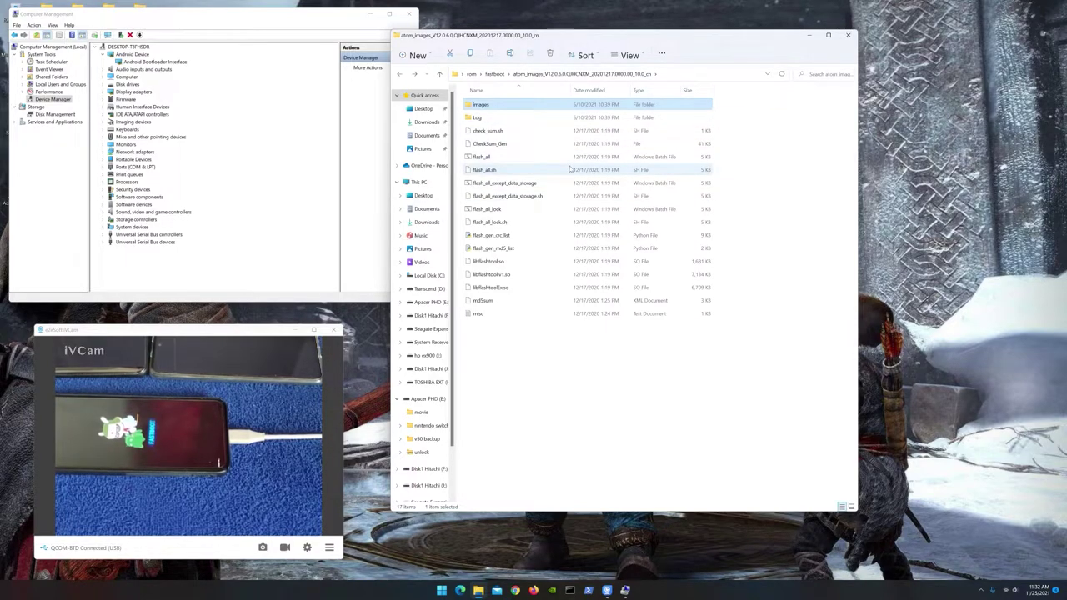
# - Go back up to the rom folder and launch XiaomiADBFastbootTools
pyautogui.press('BackSpace')
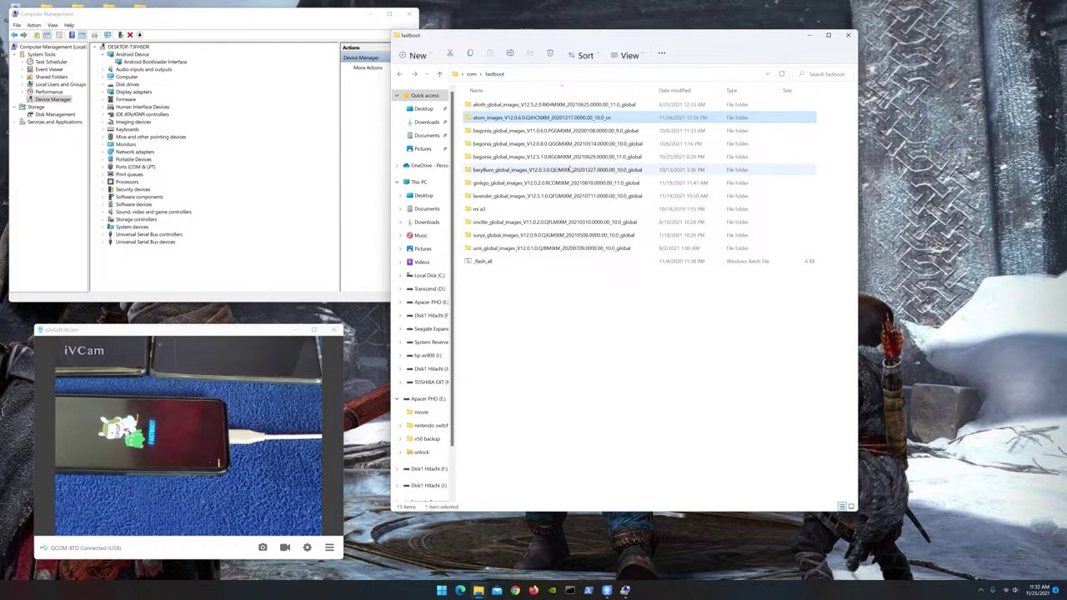
pyautogui.press('BackSpace')
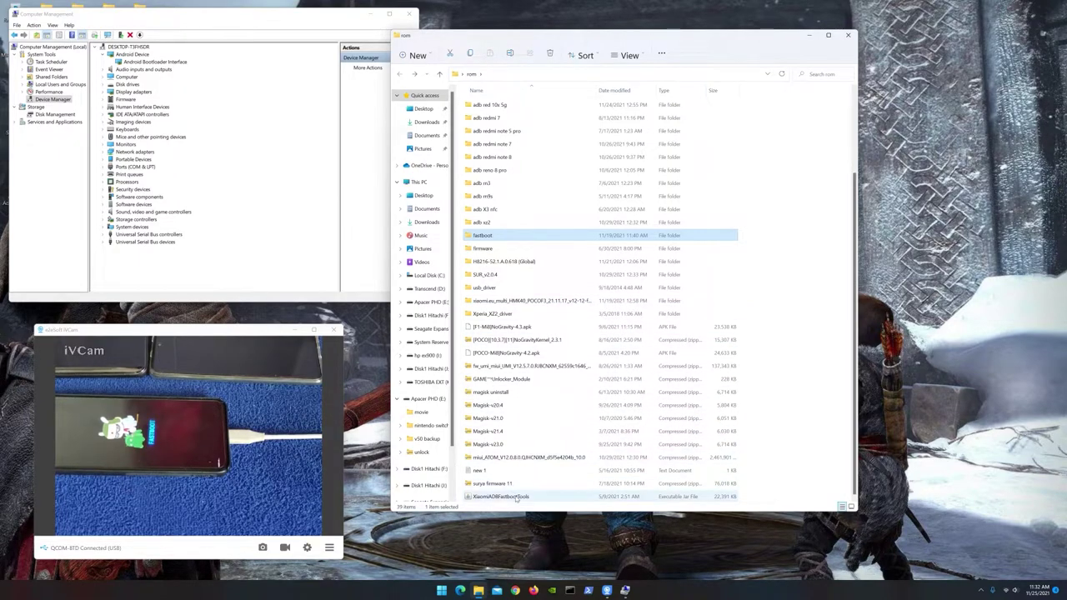
pyautogui.click(517, 497)
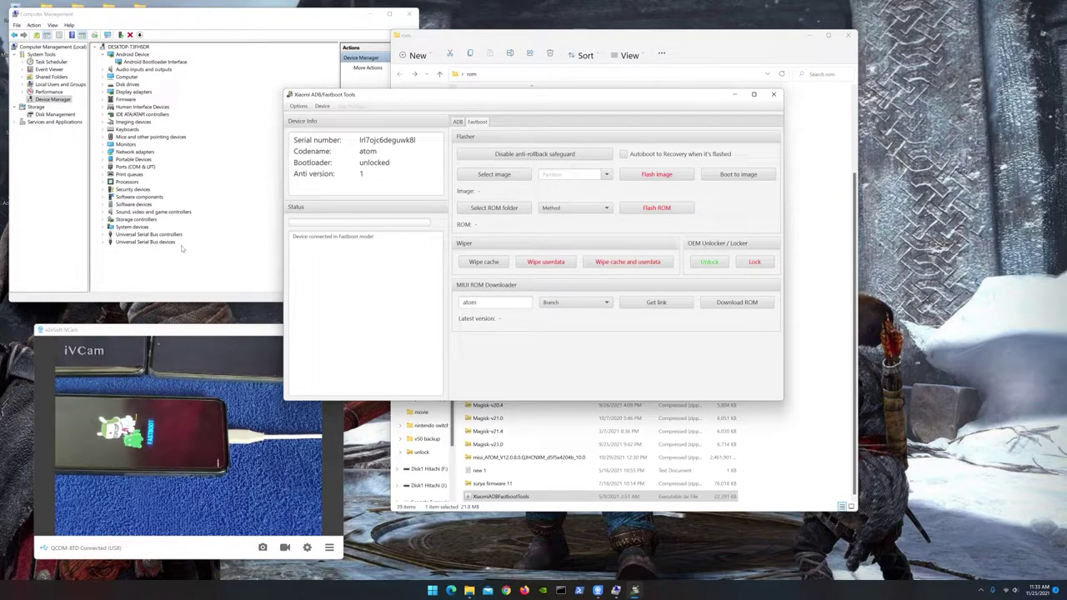
pyautogui.click(498, 208)
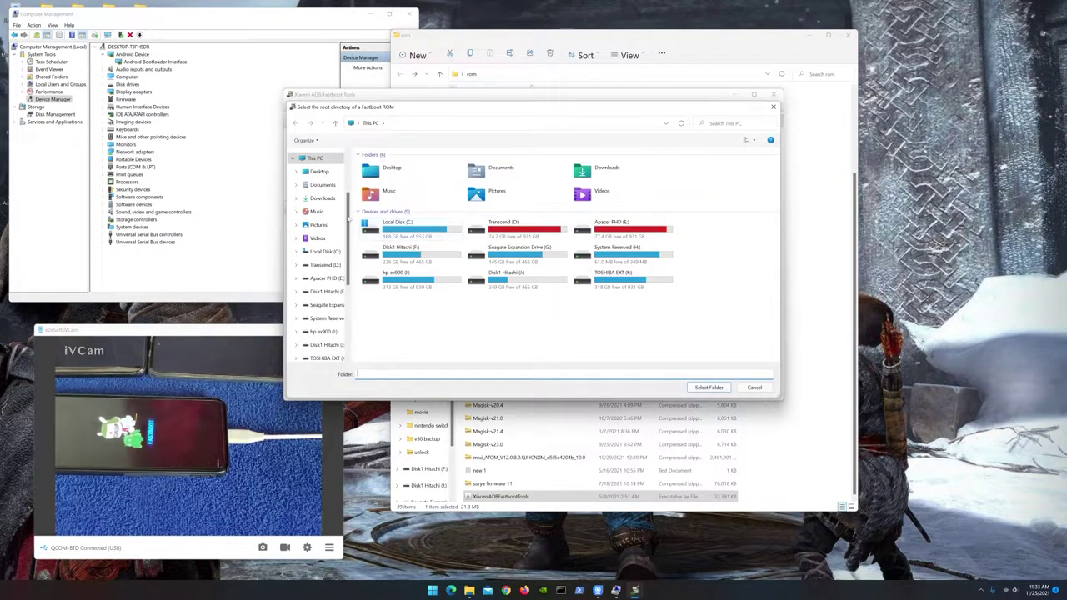
pyautogui.click(320, 171)
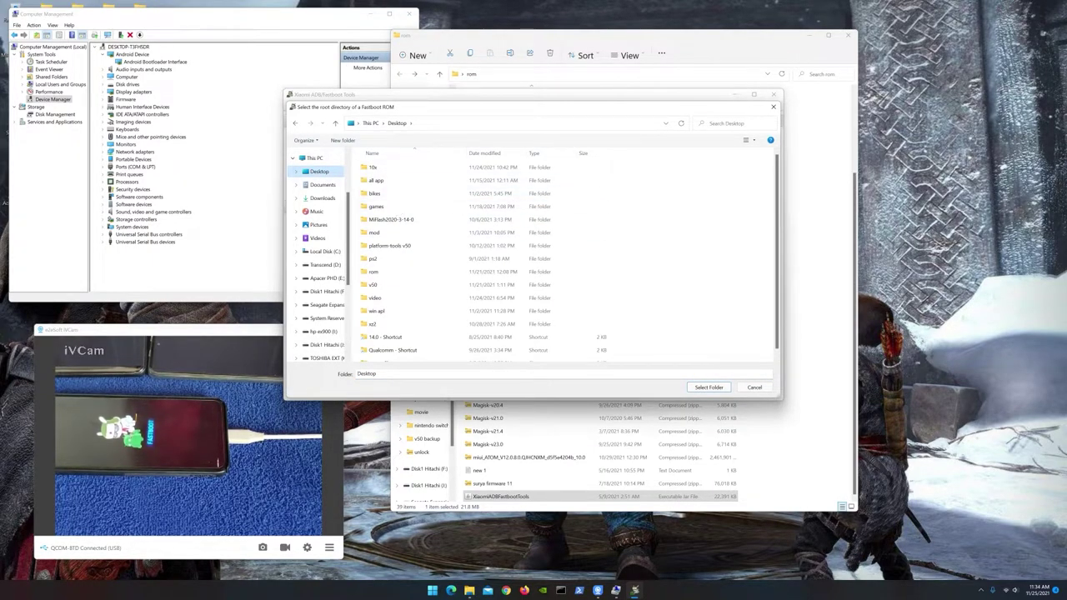
pyautogui.click(772, 108)
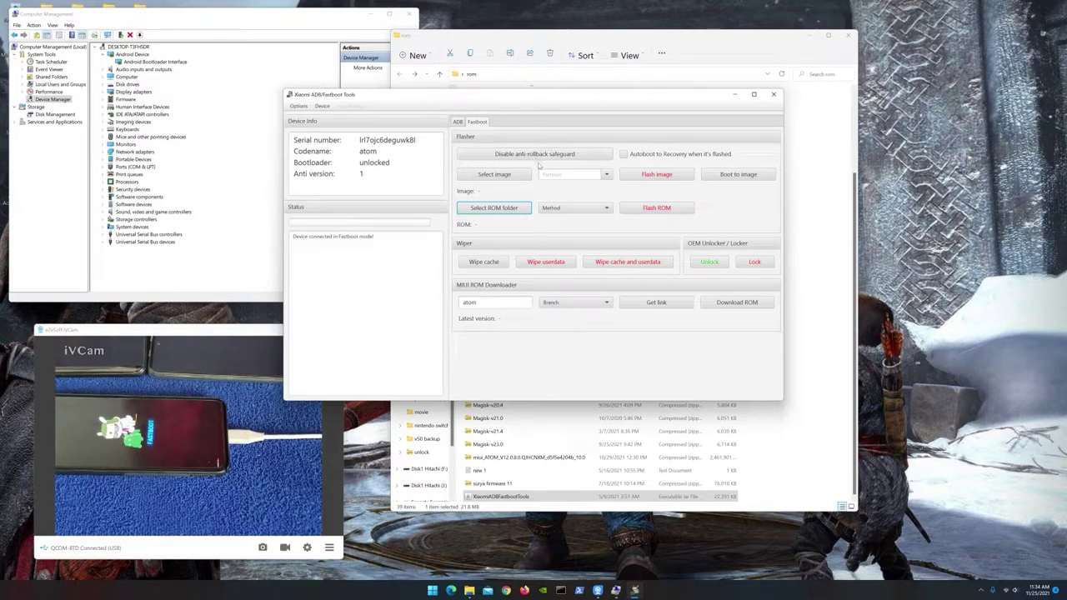
# - Select atom_images_V12.0.6.0.QJHCNXM_20201217.0000.00_10.0_cn in Desktop > rom > fastboot as the ROM folder for flashing
pyautogui.click(486, 210)
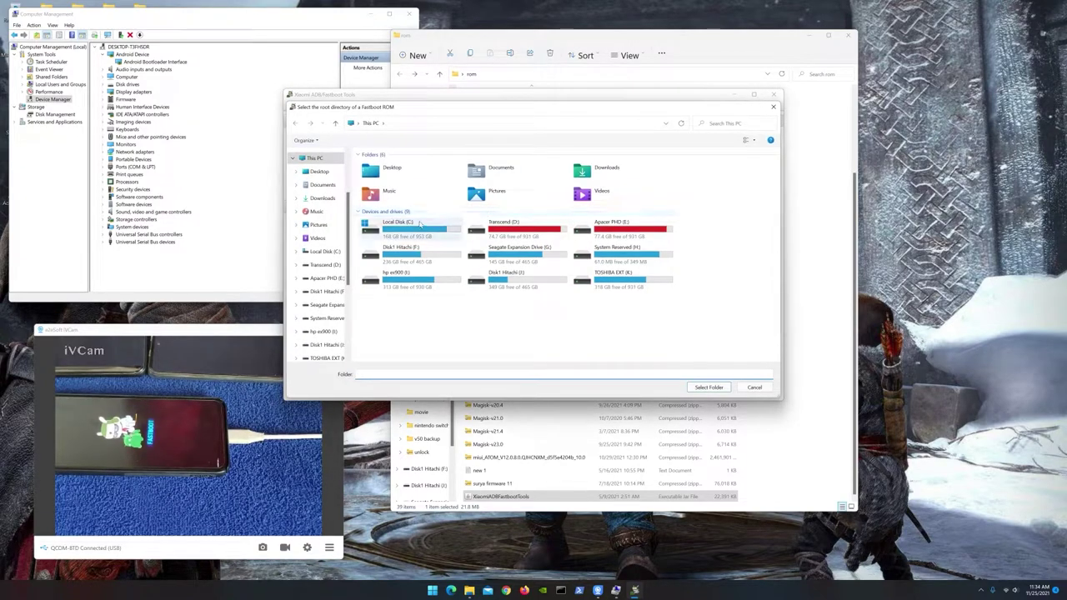
pyautogui.click(320, 171)
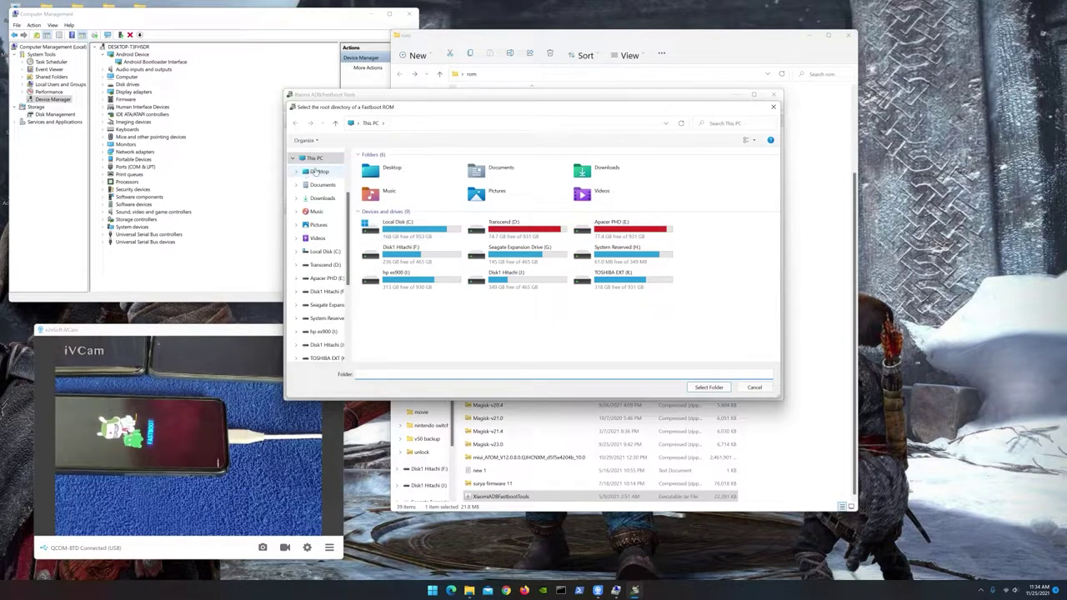
pyautogui.doubleClick(377, 273)
pyautogui.scroll(-3, 380, 280)
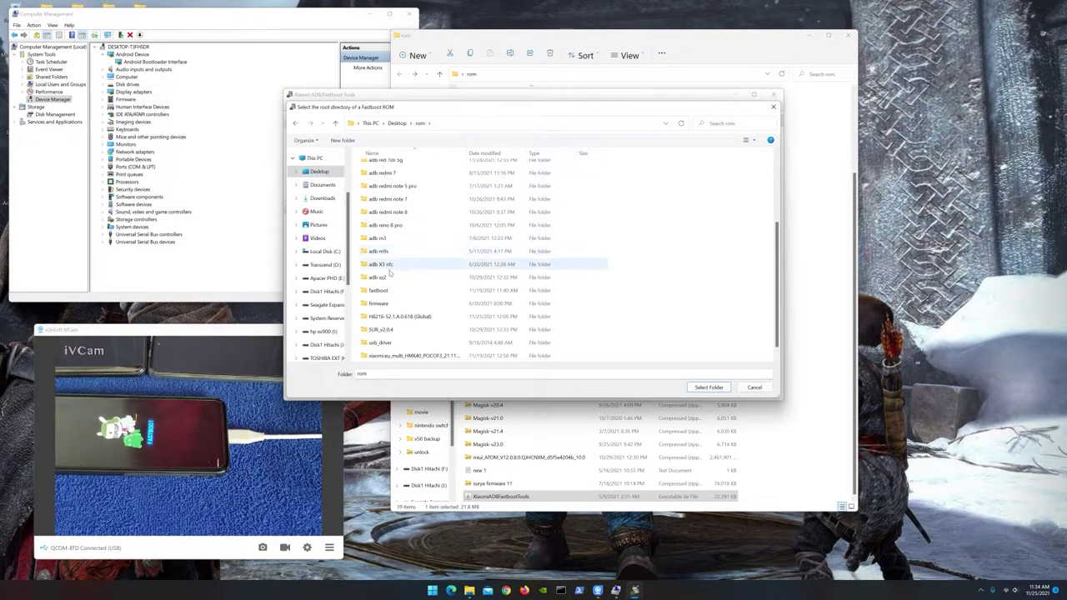
pyautogui.doubleClick(380, 291)
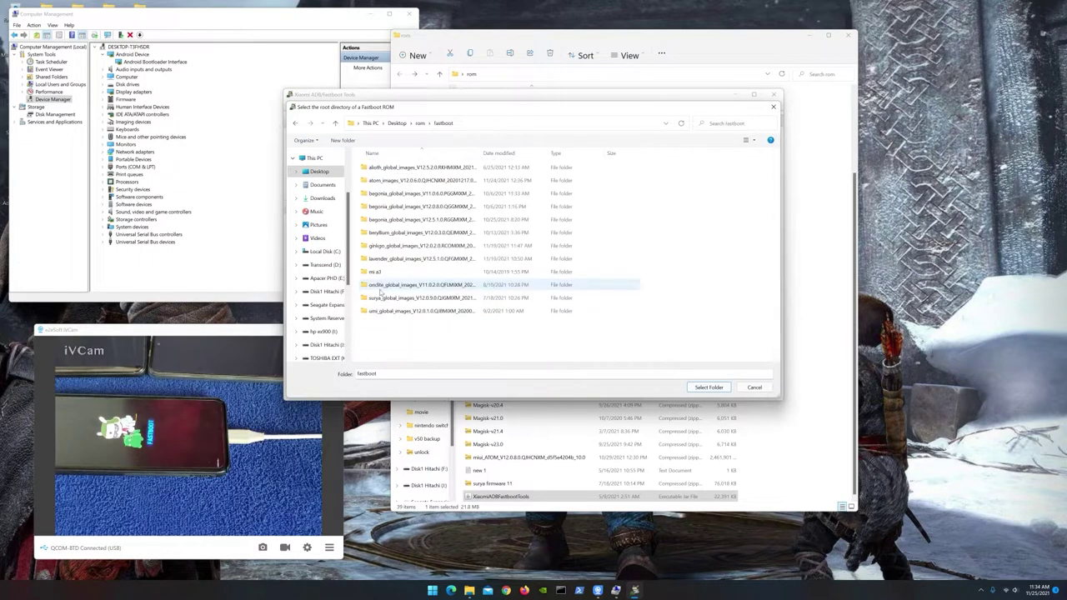
pyautogui.click(400, 185)
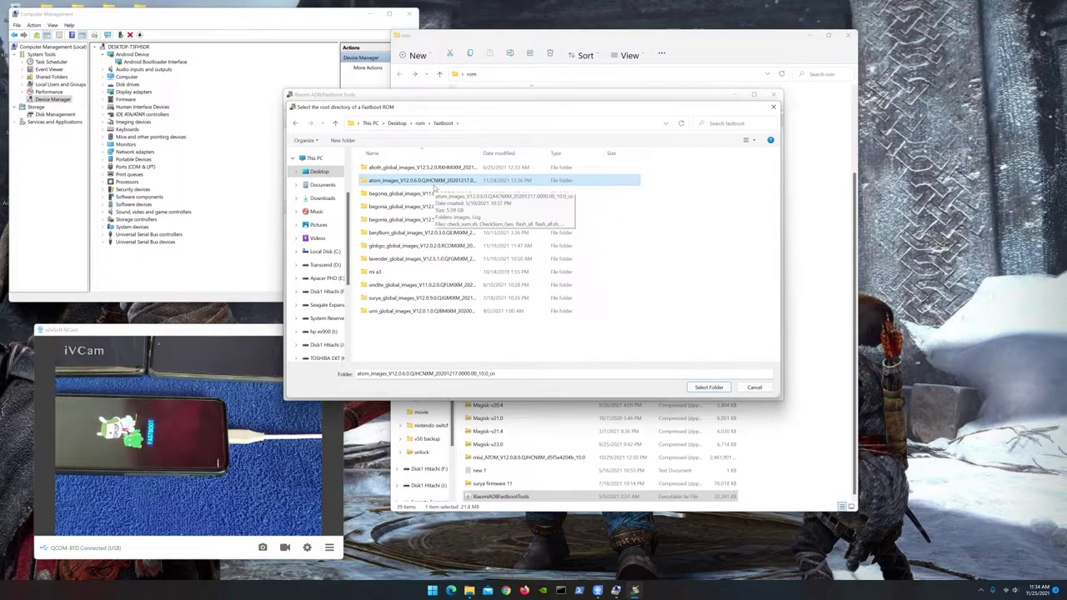
pyautogui.click(708, 388)
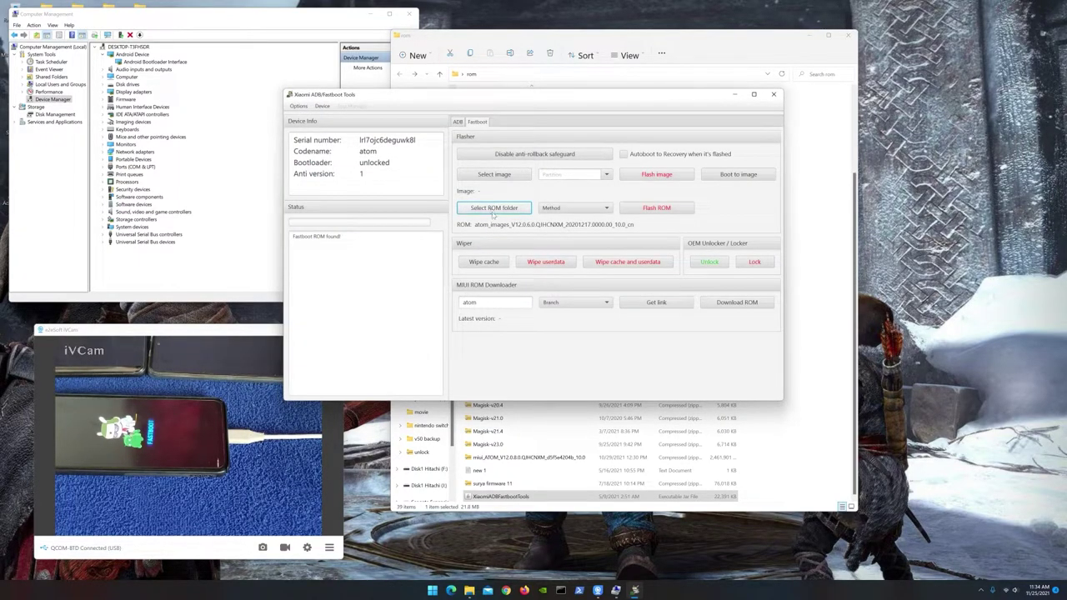
# - Set the flashing method to Clean install and start flashing the selected ROM
pyautogui.click(594, 212)
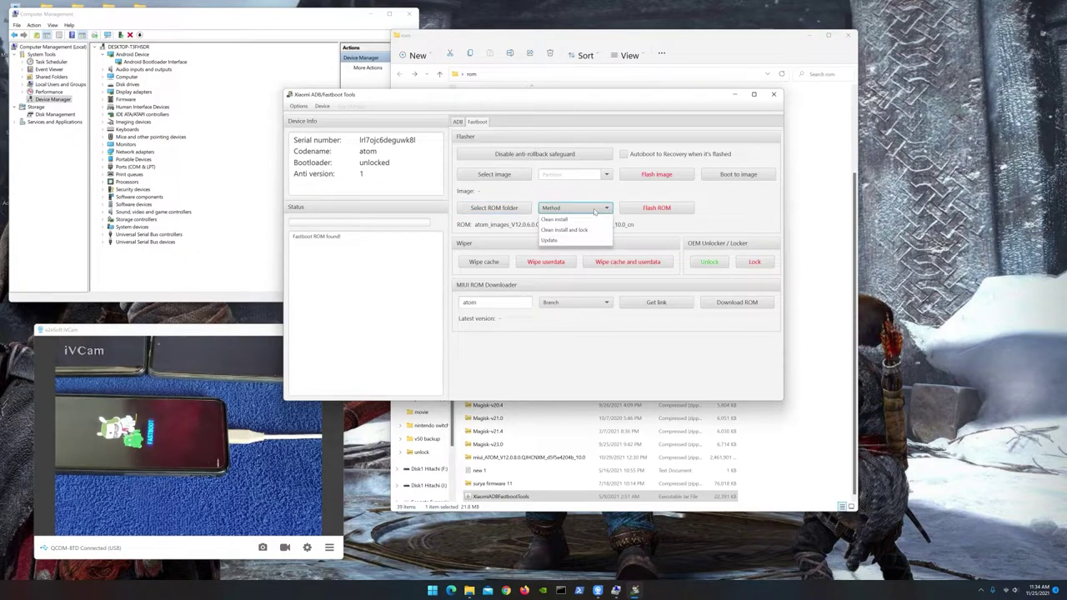
pyautogui.click(570, 219)
pyautogui.click(604, 211)
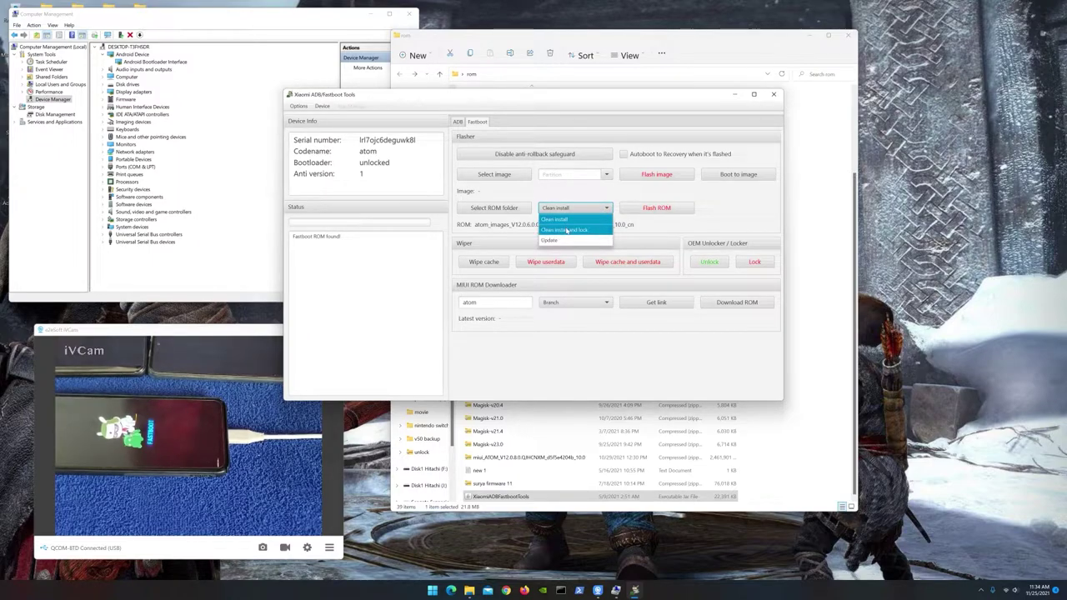
pyautogui.click(654, 226)
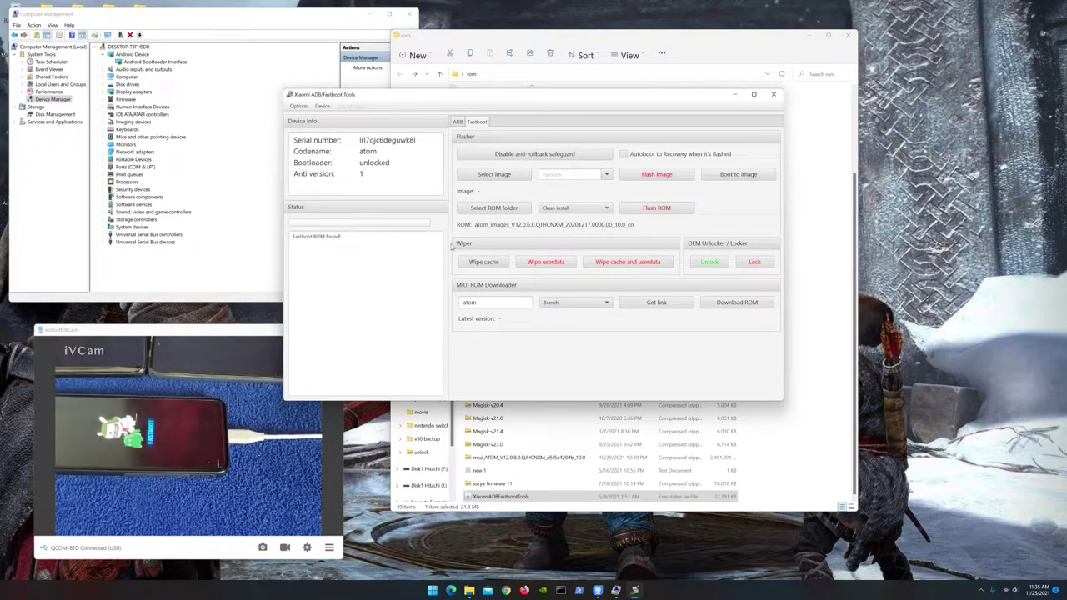
pyautogui.click(658, 209)
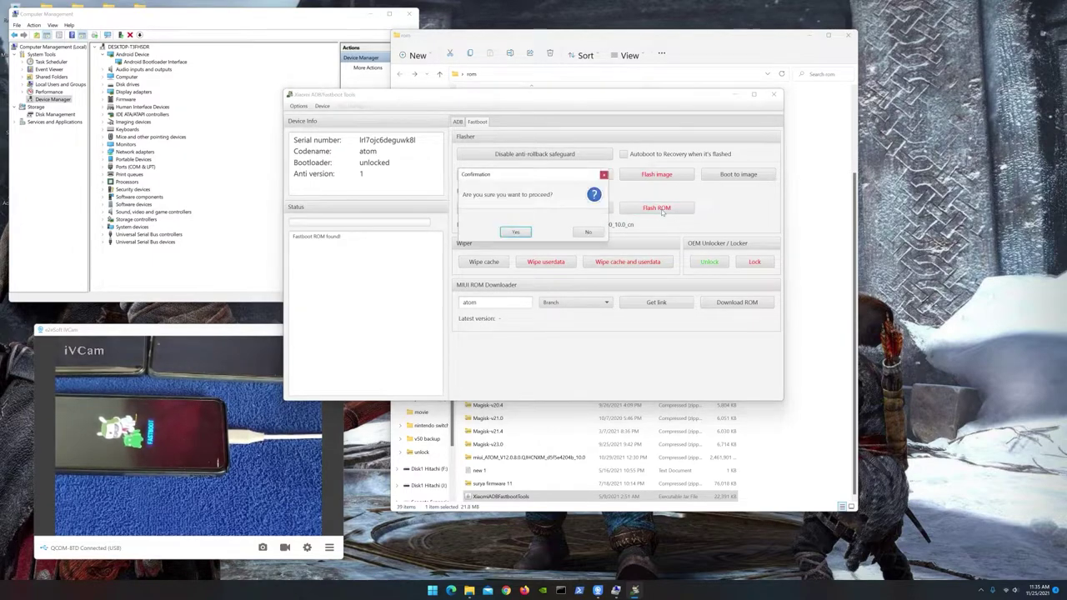
pyautogui.click(515, 232)
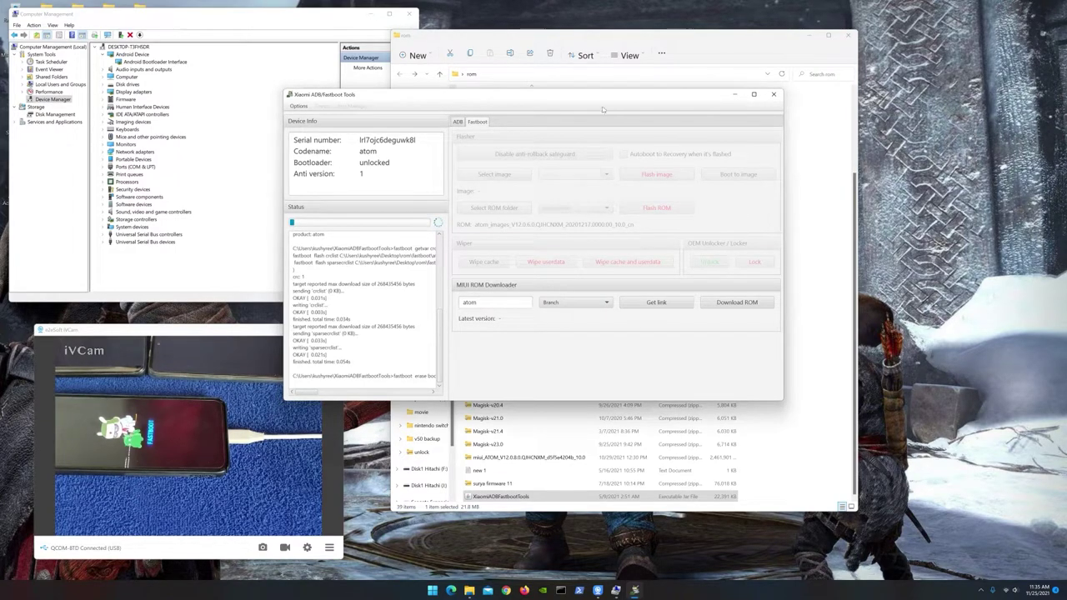
# - Rearrange the flashing tool, file explorer and iVCam windows so the progress and phone are in view, and open the fastboot folder
pyautogui.moveTo(618, 97); pyautogui.dragTo(397, 144)
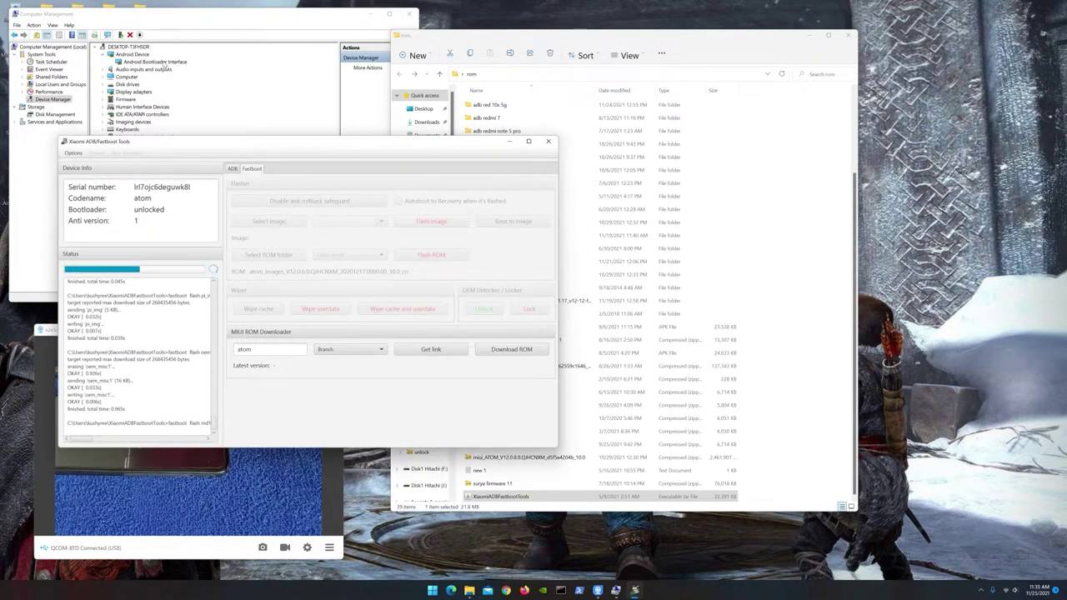
pyautogui.moveTo(622, 36); pyautogui.dragTo(781, 34)
pyautogui.doubleClick(666, 232)
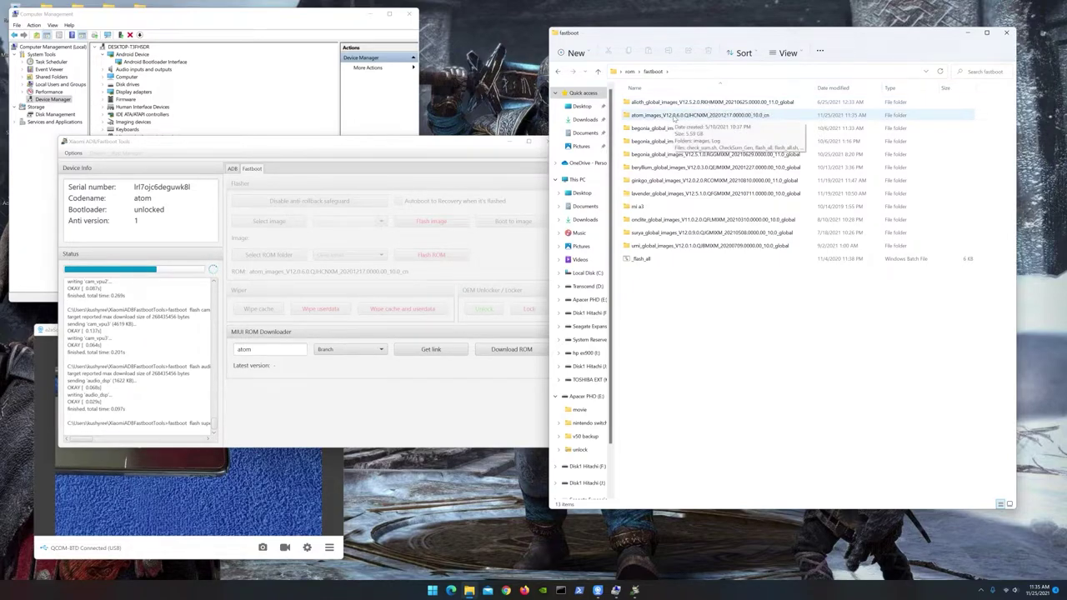
pyautogui.click(236, 473)
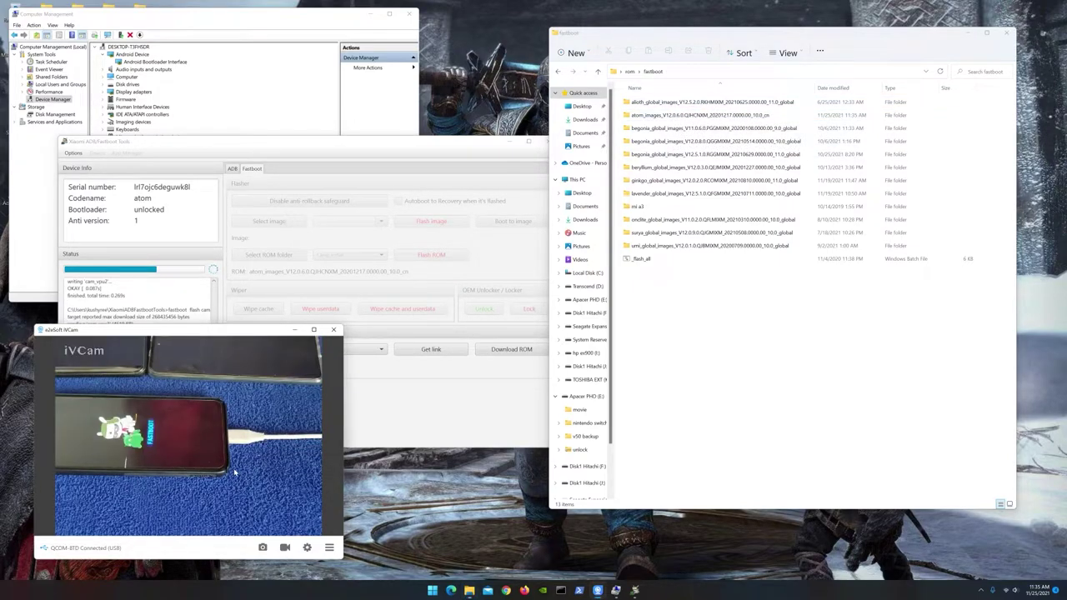
pyautogui.moveTo(262, 333); pyautogui.dragTo(419, 353)
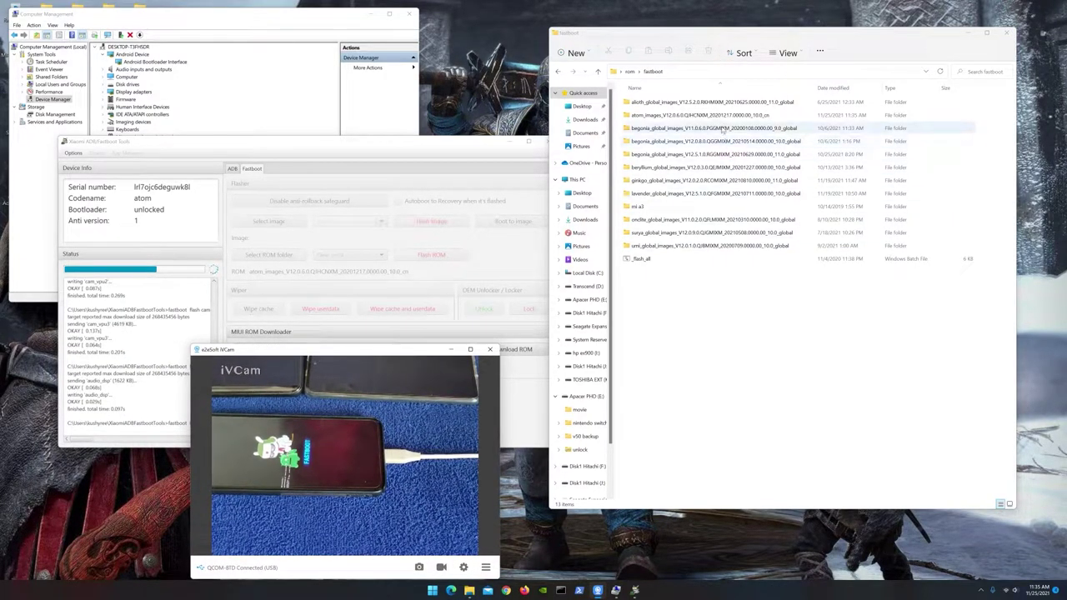
# - Look at the names of the begonia ROM folders in the fastboot folder without renaming them
pyautogui.click(722, 128)
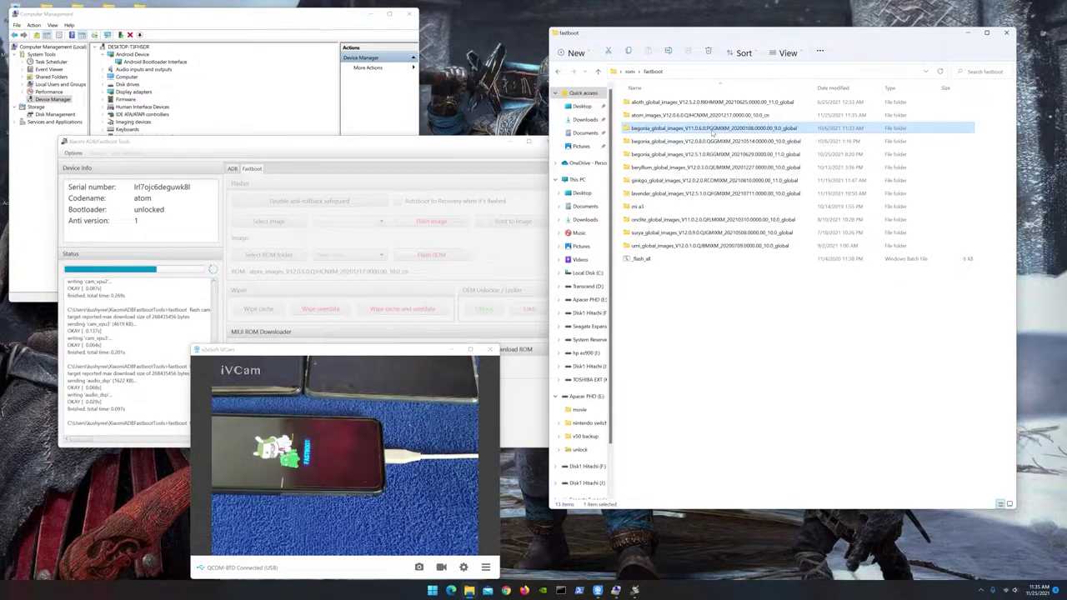
pyautogui.press('F2')
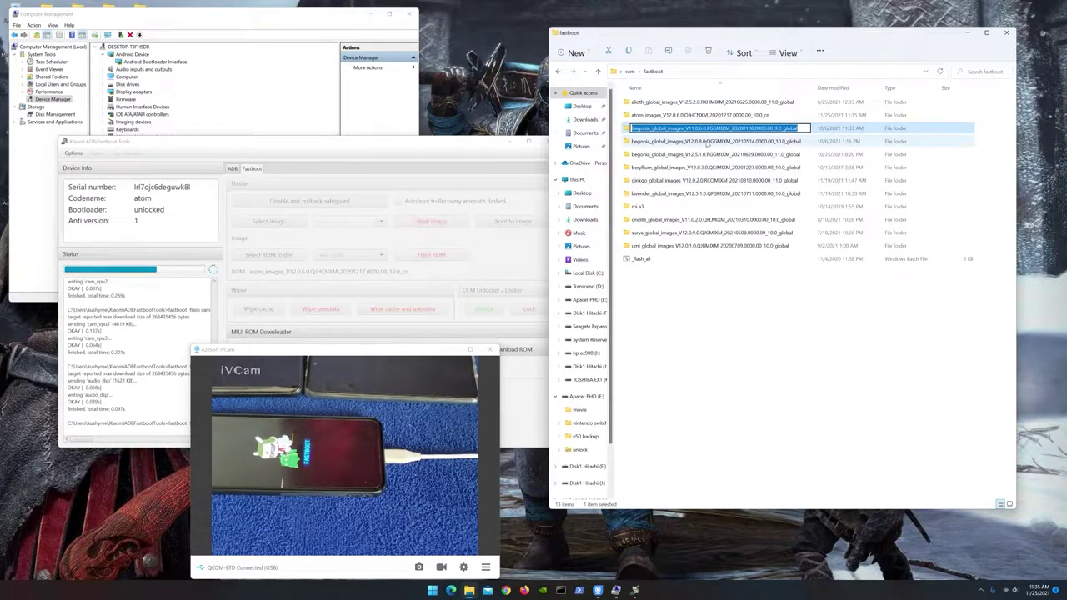
pyautogui.click(707, 142)
pyautogui.press('Down')
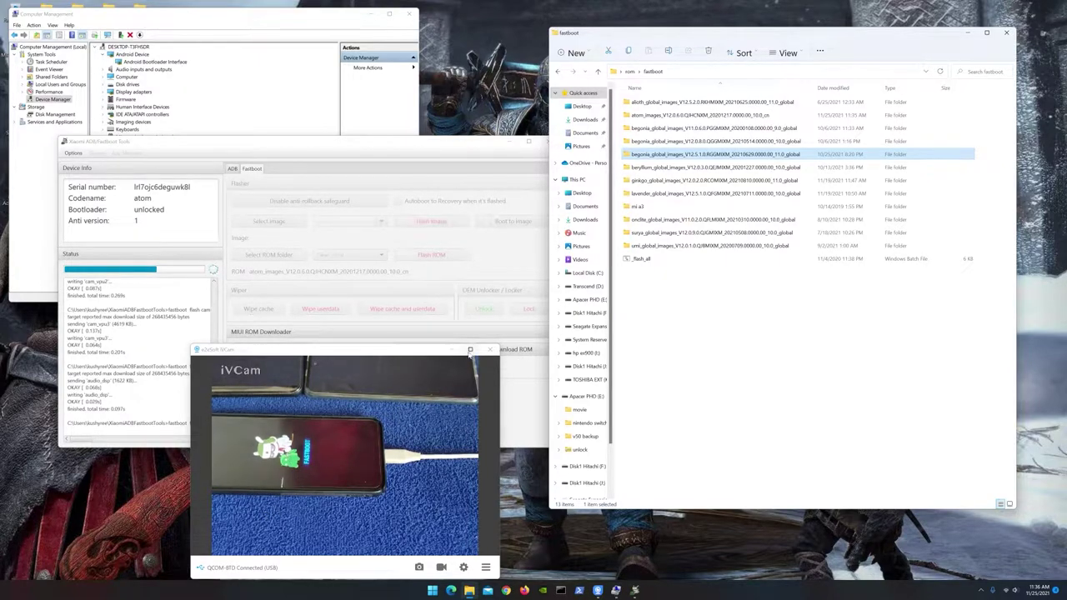
# - Enlarge the iVCam view to check the phone's fastboot screen, and restore the window to its smaller size
pyautogui.click(471, 351)
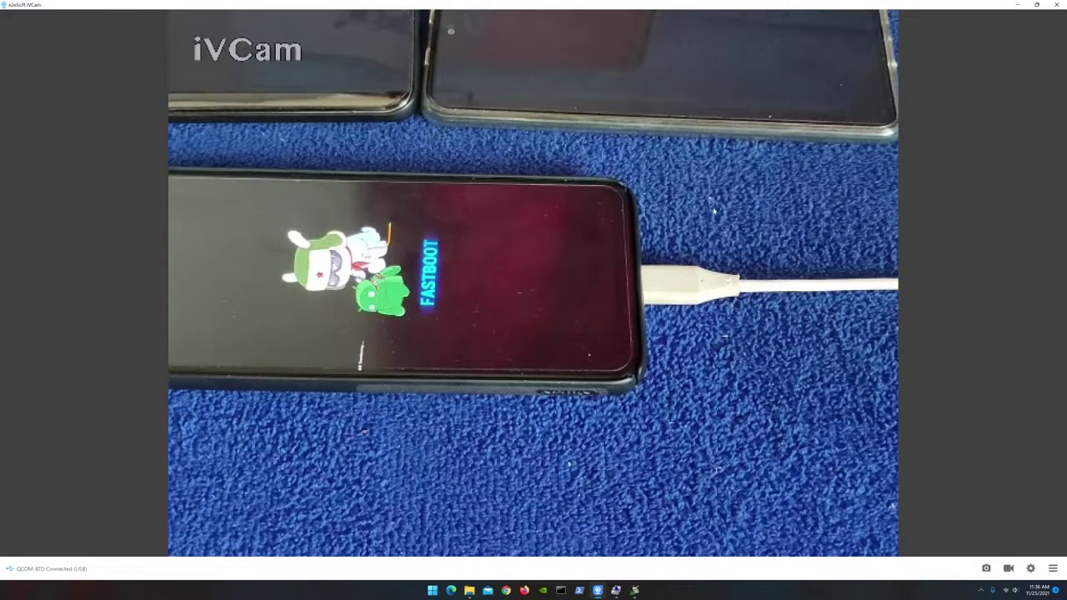
pyautogui.click(1036, 4)
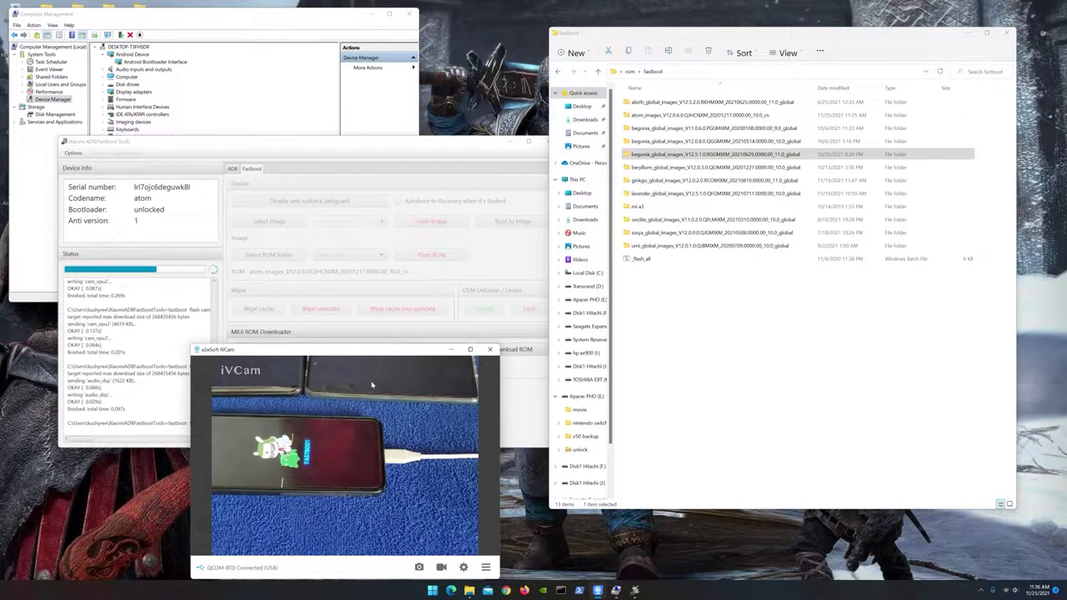
pyautogui.moveTo(388, 353)
pyautogui.mouseDown()
pyautogui.moveTo(297, 353)
pyautogui.moveTo(392, 348)
pyautogui.mouseUp()
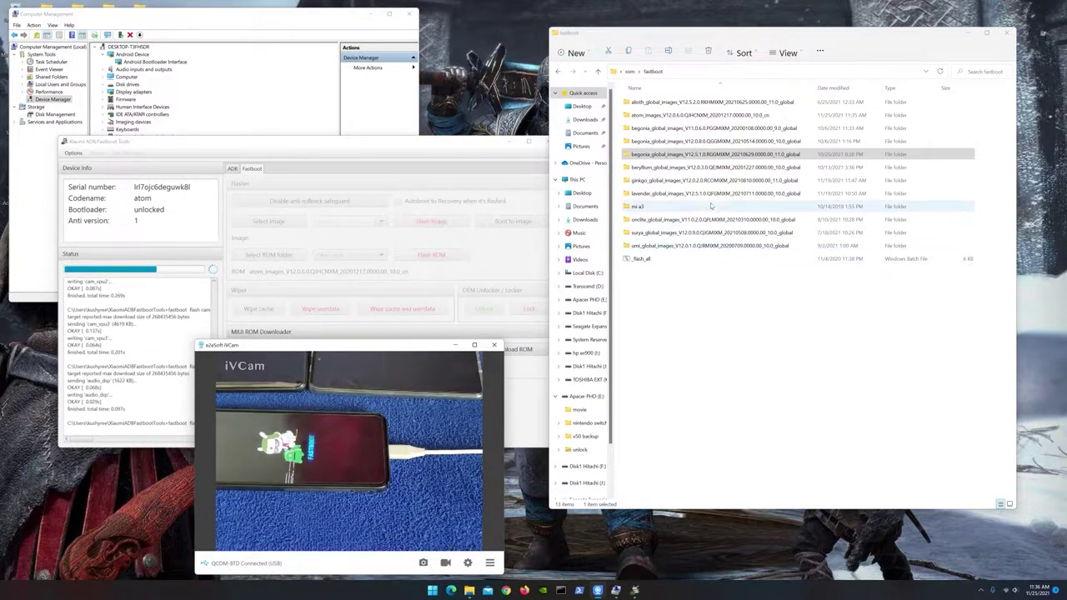
# - Go through the remaining ROM folders from beryllium to umi to compare their codenames and versions
pyautogui.click(694, 166)
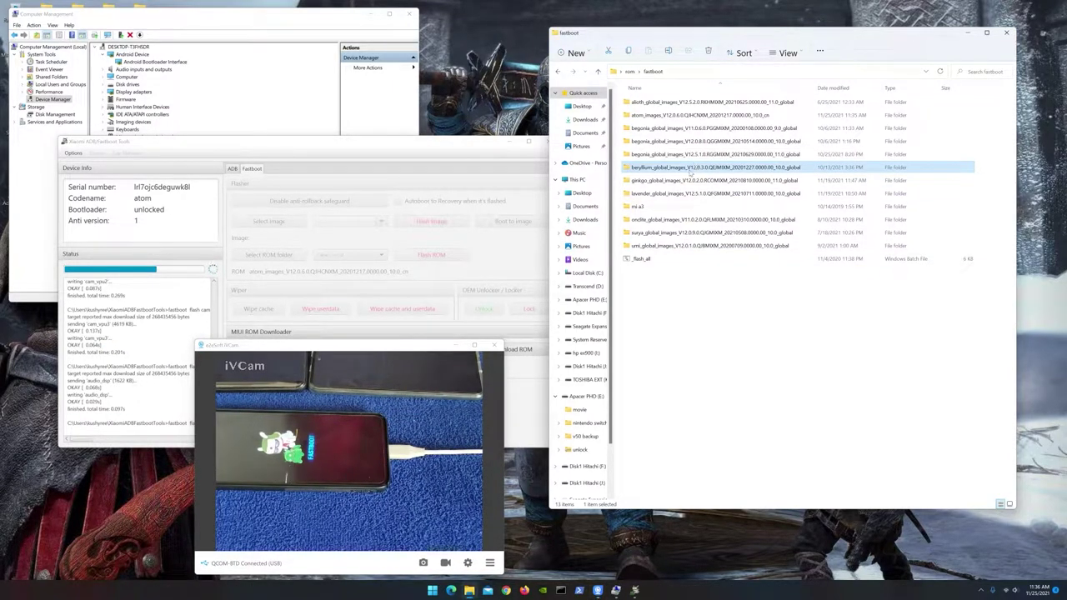
pyautogui.click(682, 180)
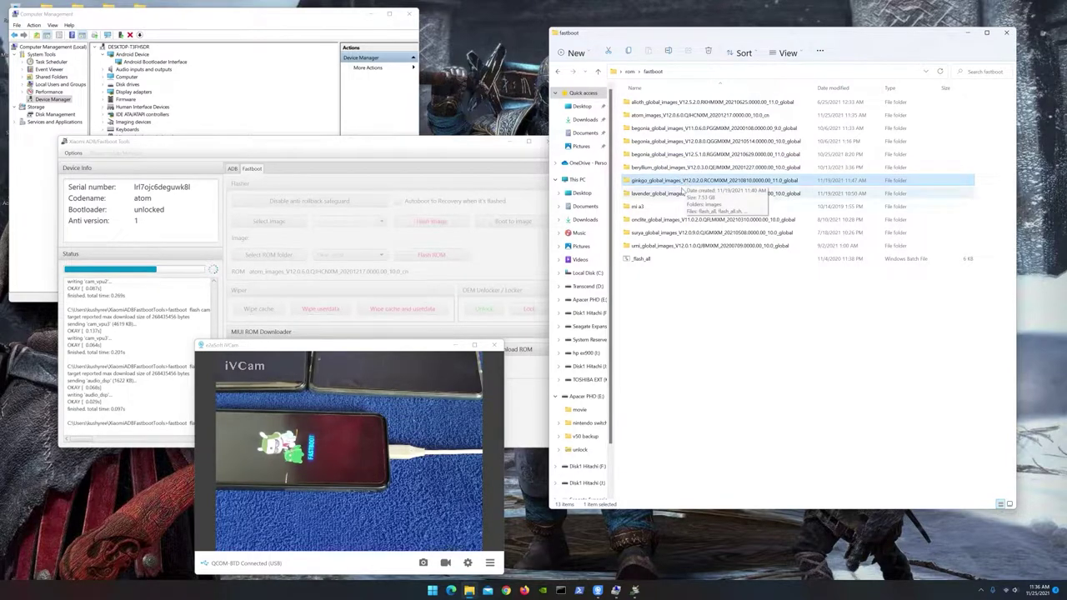
pyautogui.click(677, 195)
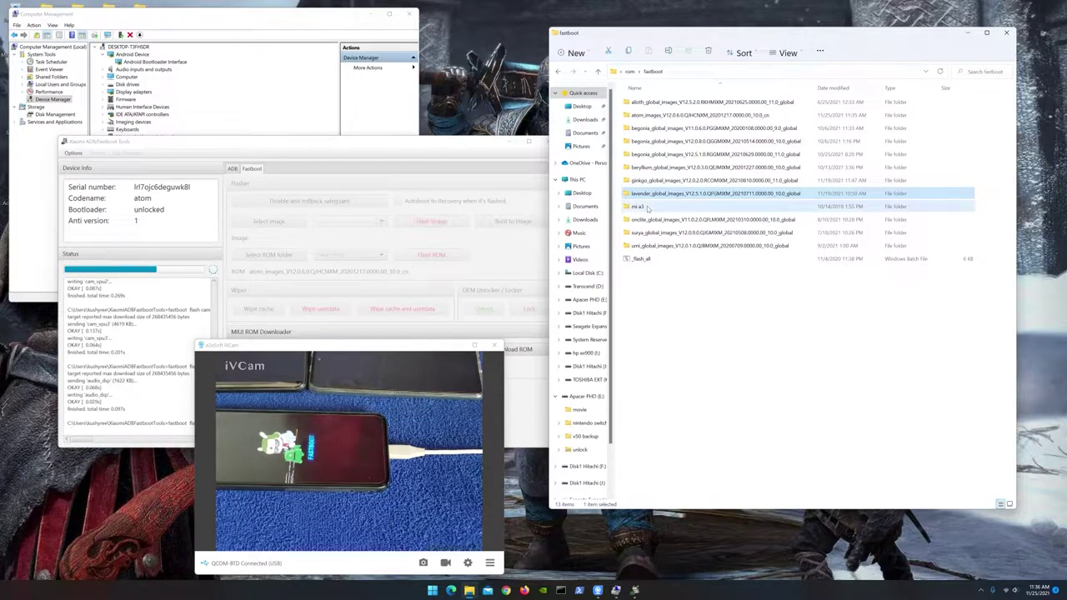
pyautogui.click(663, 207)
pyautogui.click(682, 220)
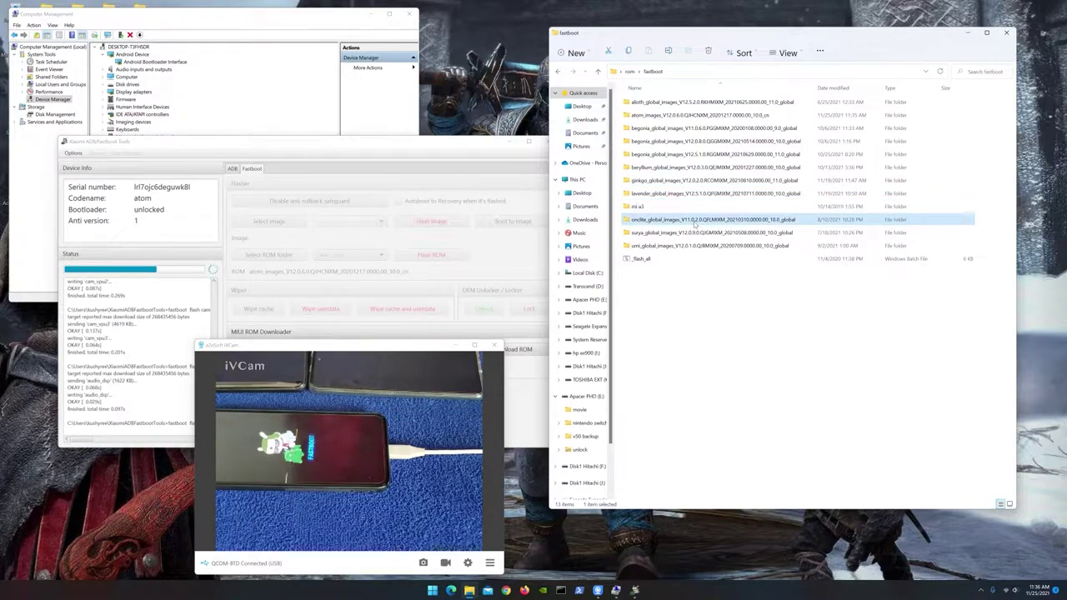
pyautogui.click(671, 236)
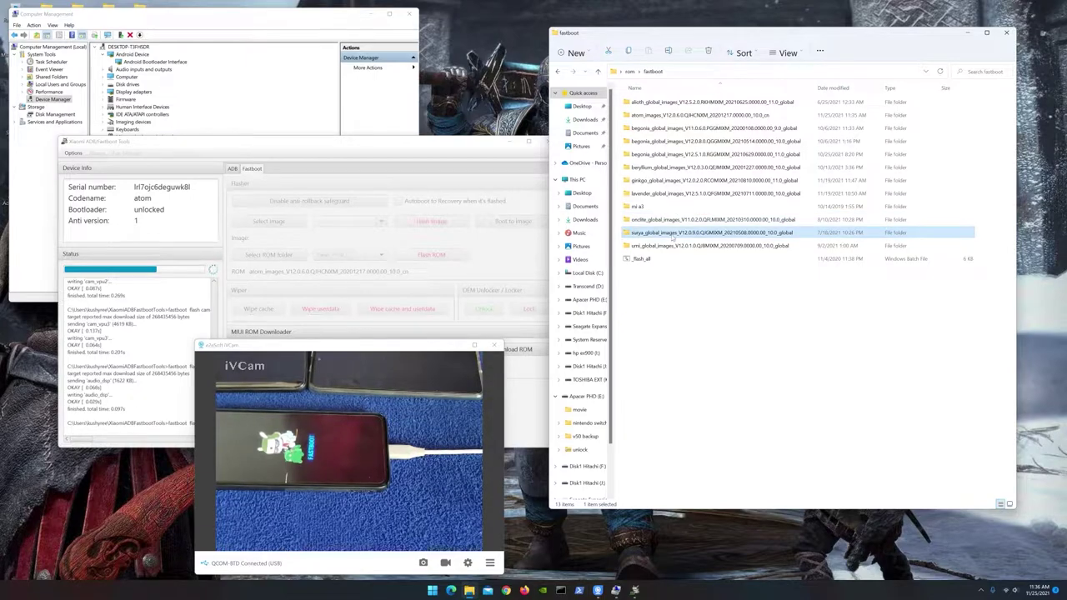
pyautogui.click(676, 247)
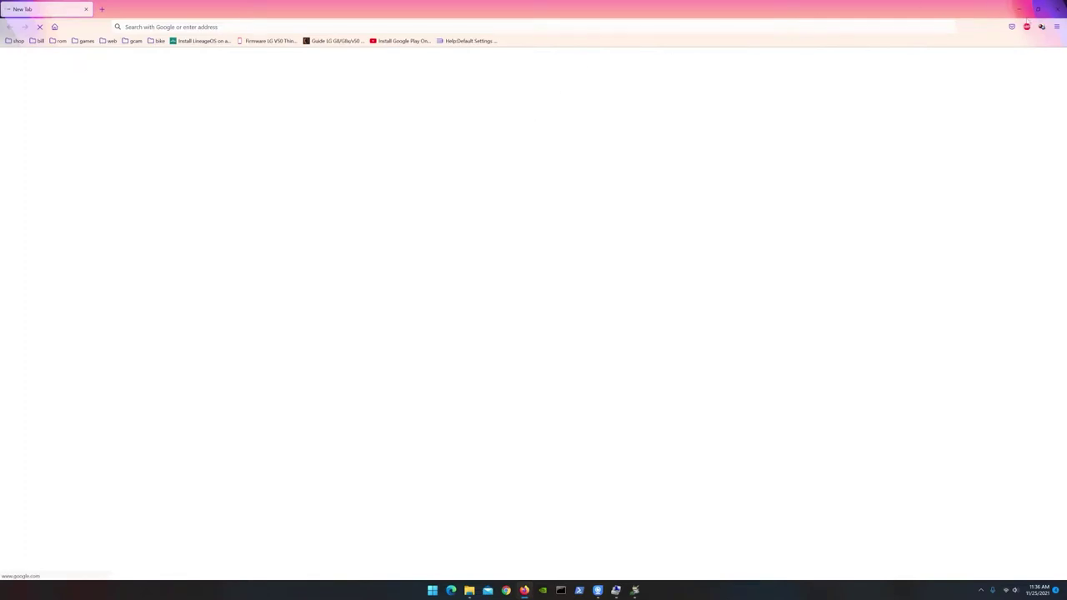
# - Switch to Firefox, reduce it from full screen and move its window beside the flashing tool's progress
pyautogui.click(1037, 8)
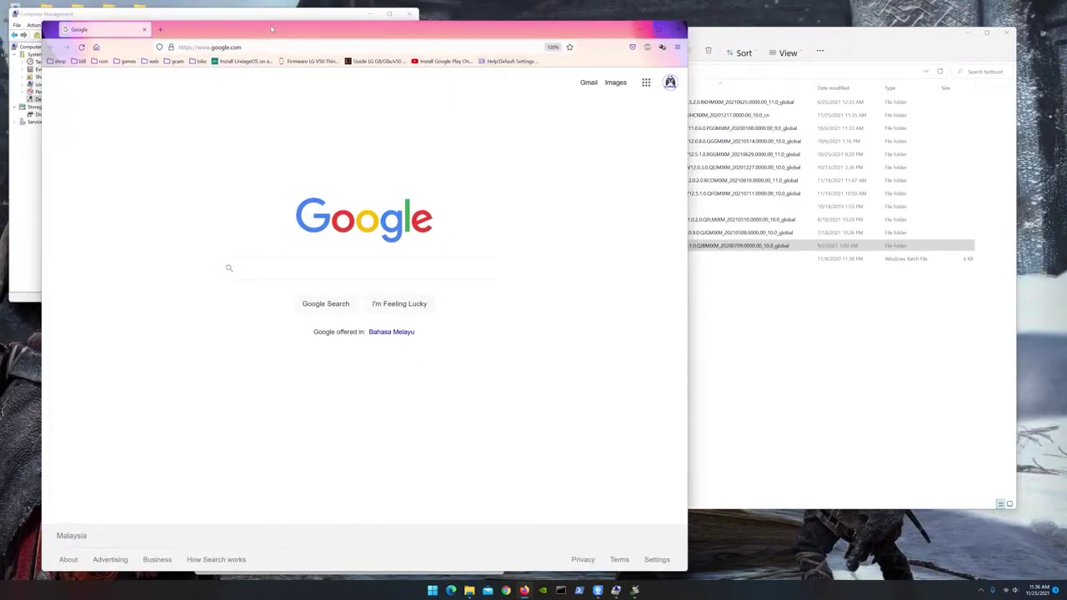
pyautogui.moveTo(270, 29); pyautogui.dragTo(480, 45)
pyautogui.press('super+Right')
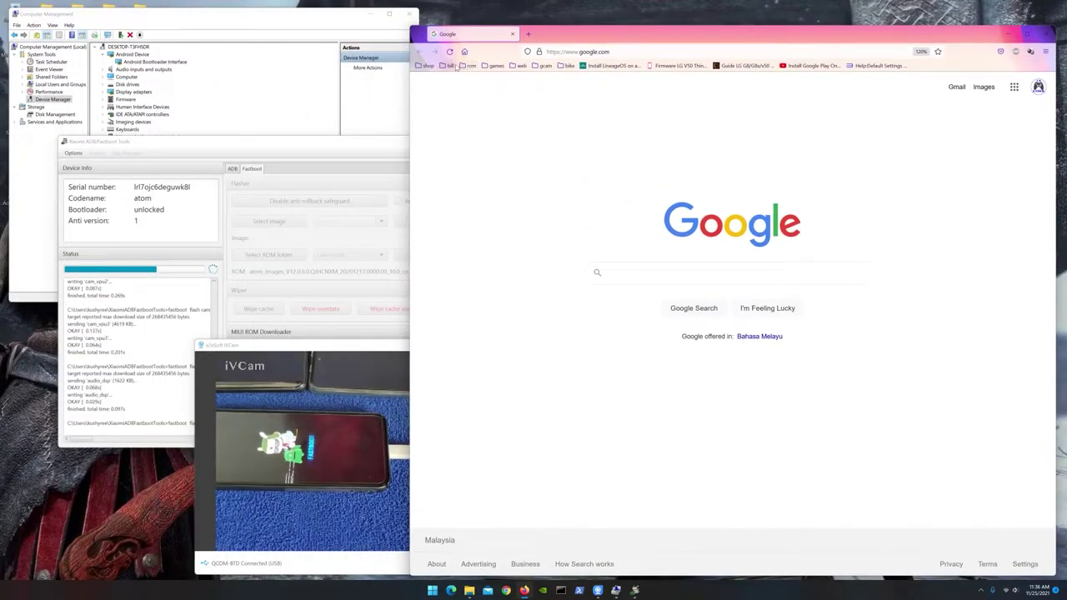
# - Open the bookmarked Xiaomi Community fastboot ROM page and look through the Step 2 download list, keeping the iVCam view in front
pyautogui.click(469, 65)
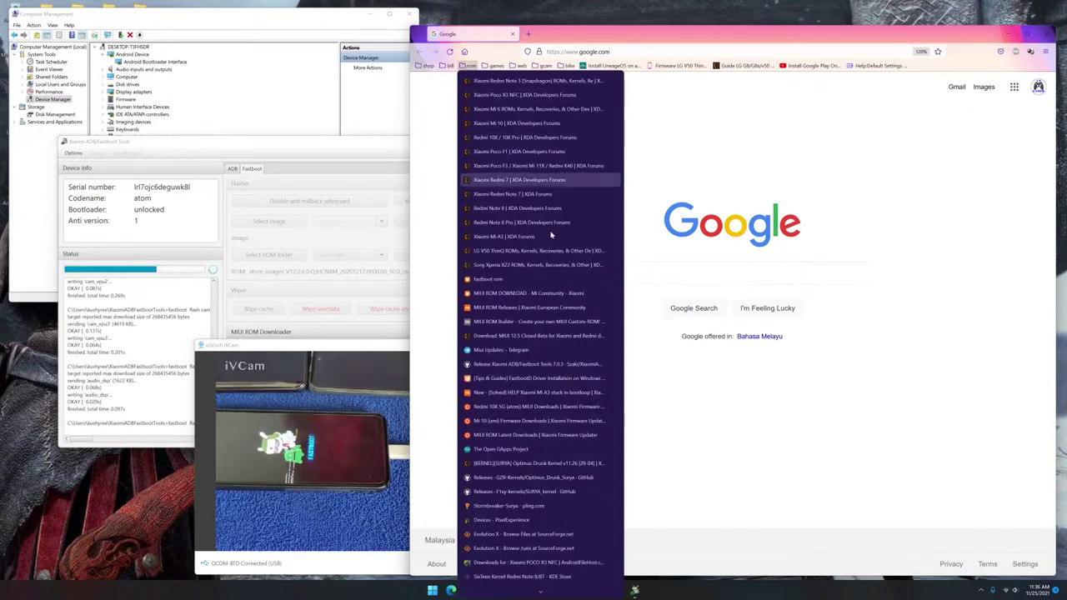
pyautogui.click(501, 281)
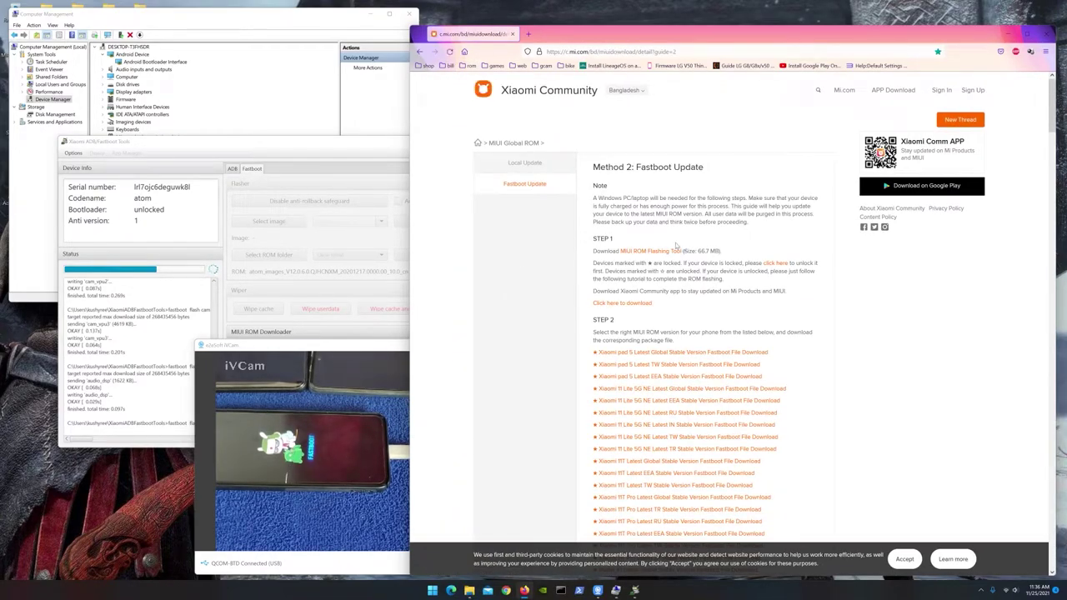
pyautogui.scroll(-4, 674, 266)
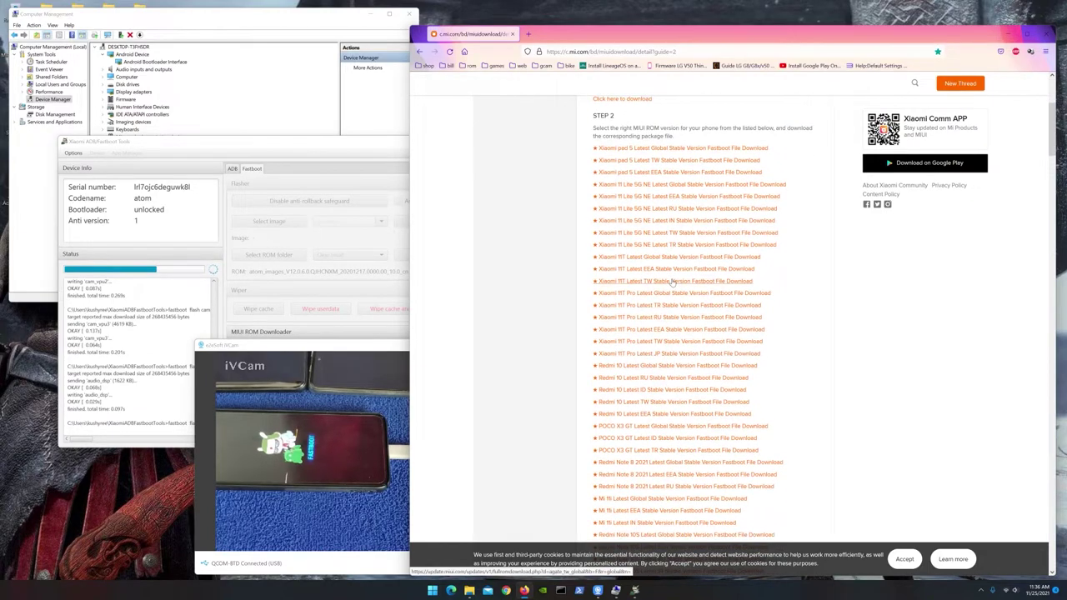
pyautogui.scroll(-8, 672, 282)
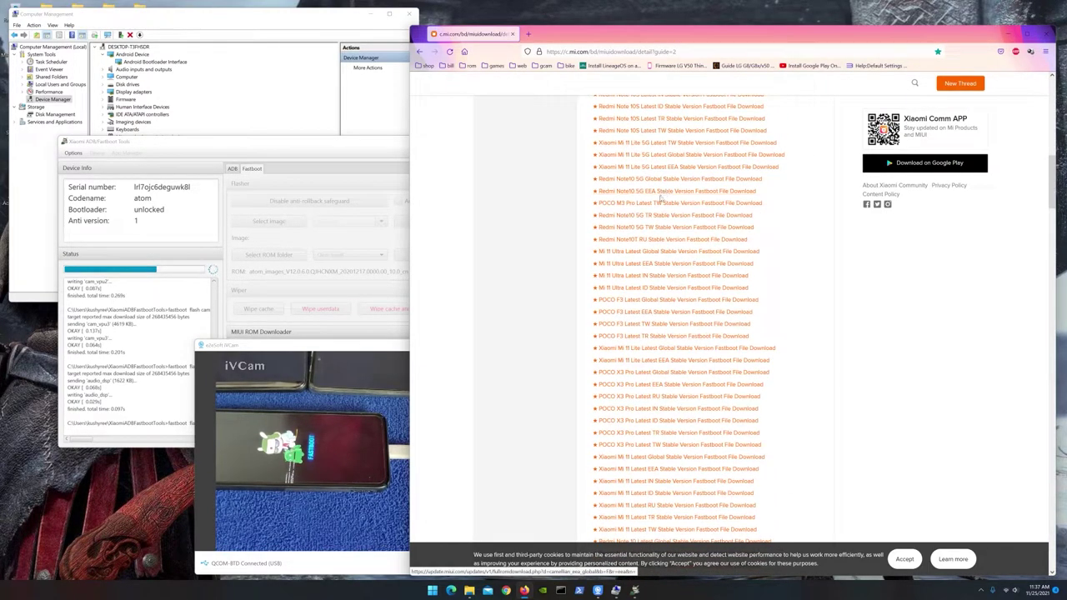
pyautogui.moveTo(339, 345); pyautogui.dragTo(311, 348)
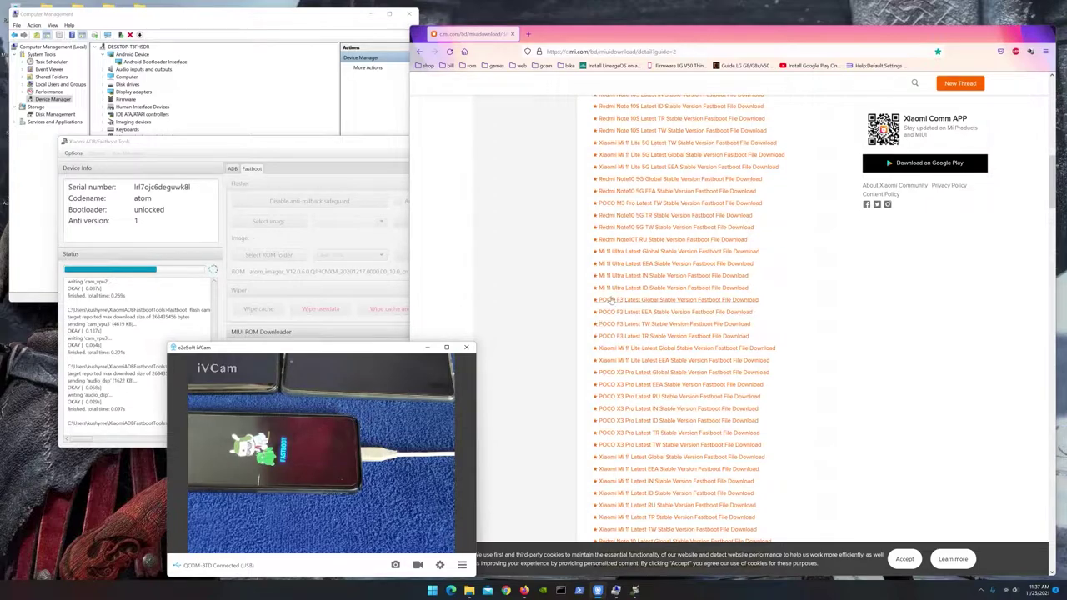
pyautogui.scroll(5, 690, 252)
pyautogui.scroll(3, 690, 252)
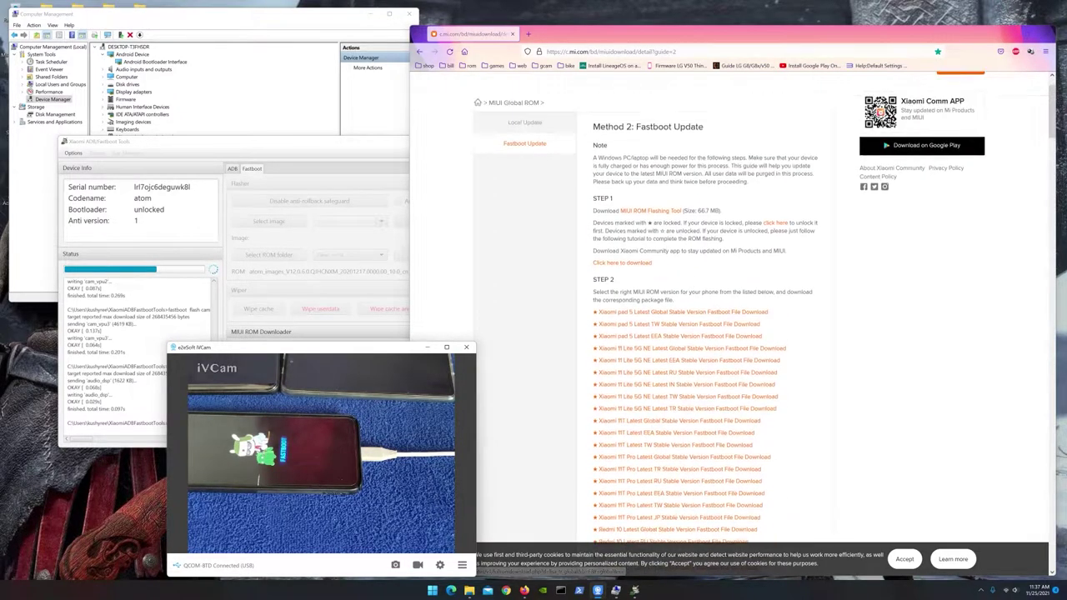
# - Open the bookmarked Redmi 10X 5G (atom) MIUI Downloads page and dismiss the Firefox update notice
pyautogui.click(471, 65)
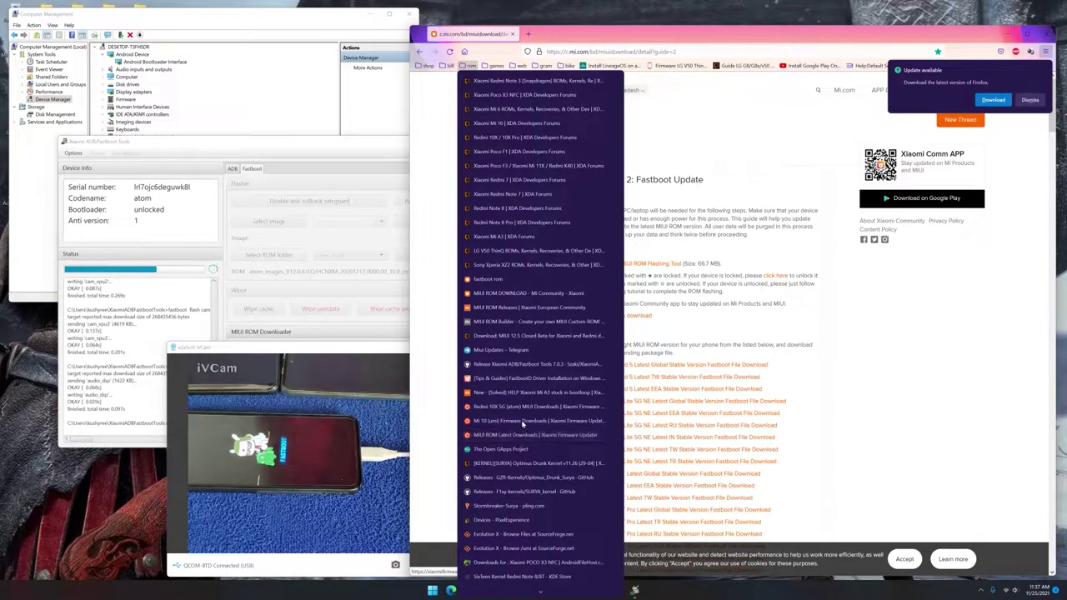
pyautogui.click(526, 410)
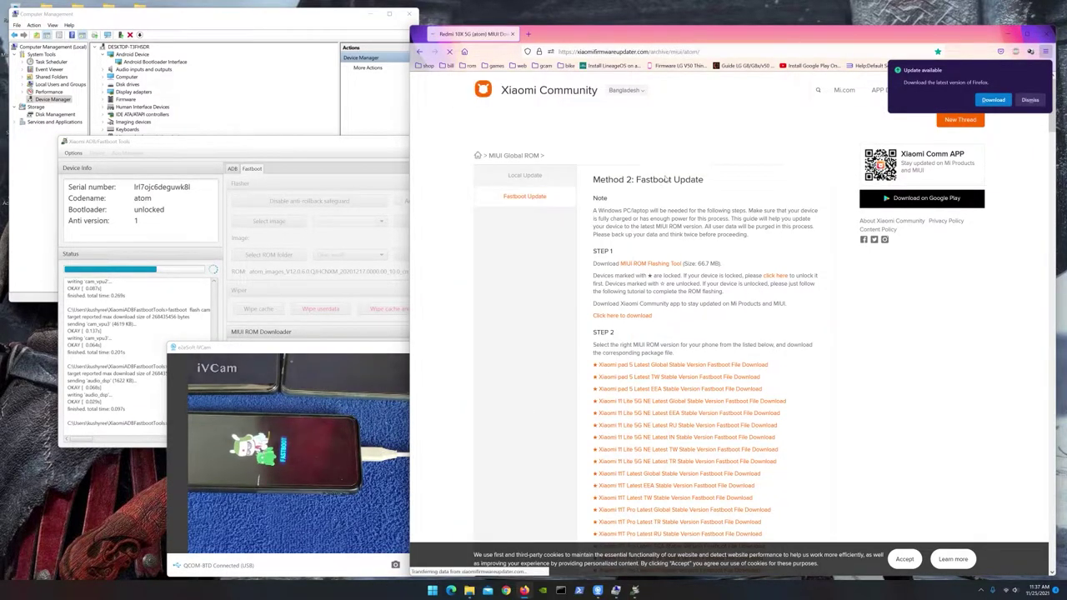
pyautogui.click(1027, 102)
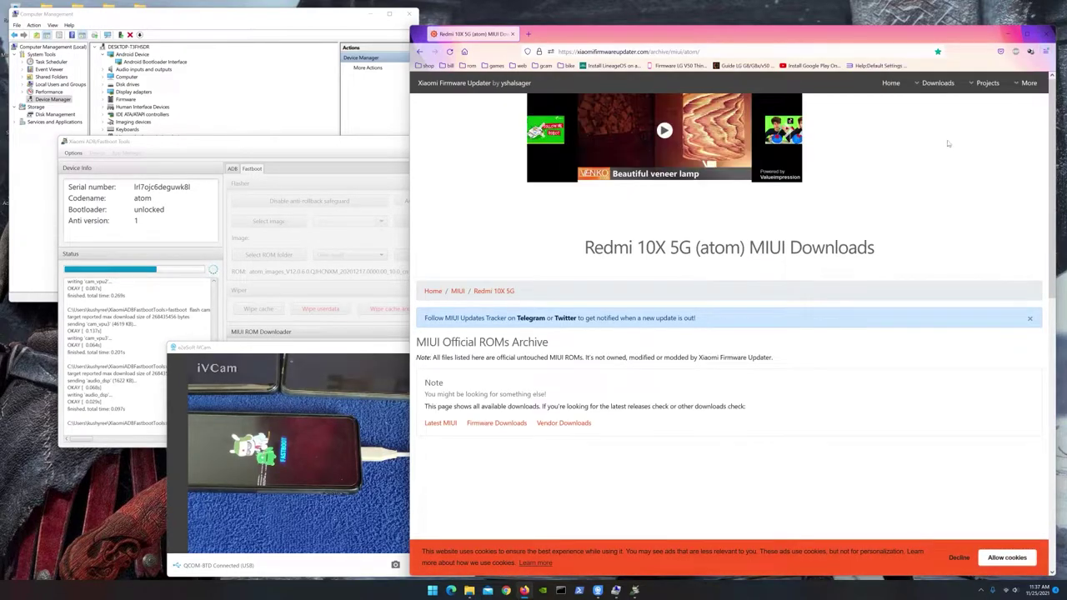
# - Examine the atom ROM table with the iVCam window moved clear of it, and highlight the stable Recovery version V12.5.4.0.RJHCNXM
pyautogui.scroll(-3, 541, 265)
pyautogui.scroll(-5, 540, 267)
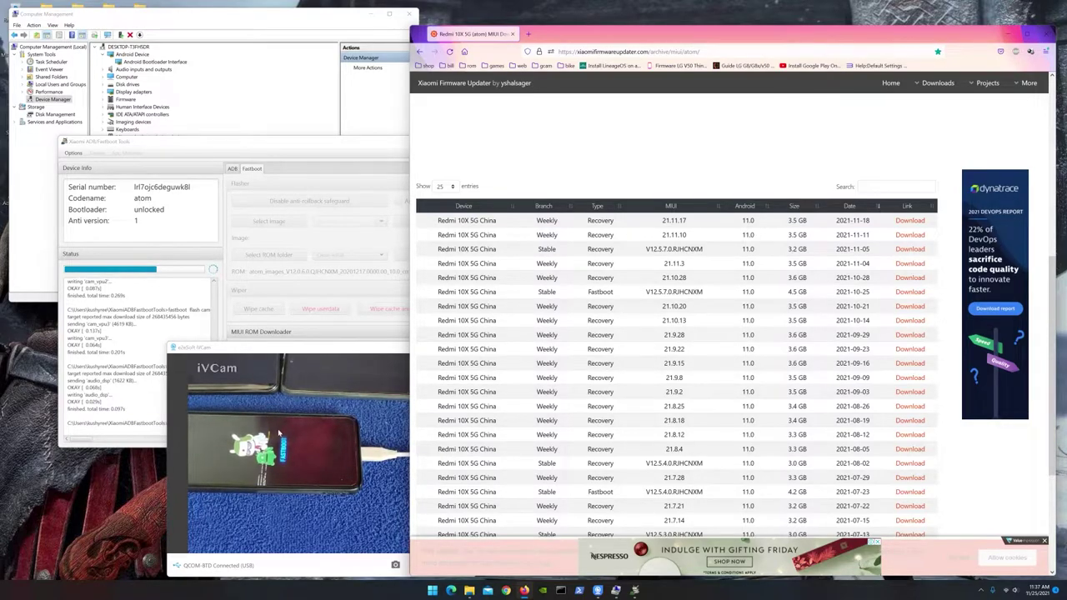
pyautogui.moveTo(357, 351); pyautogui.dragTo(296, 351)
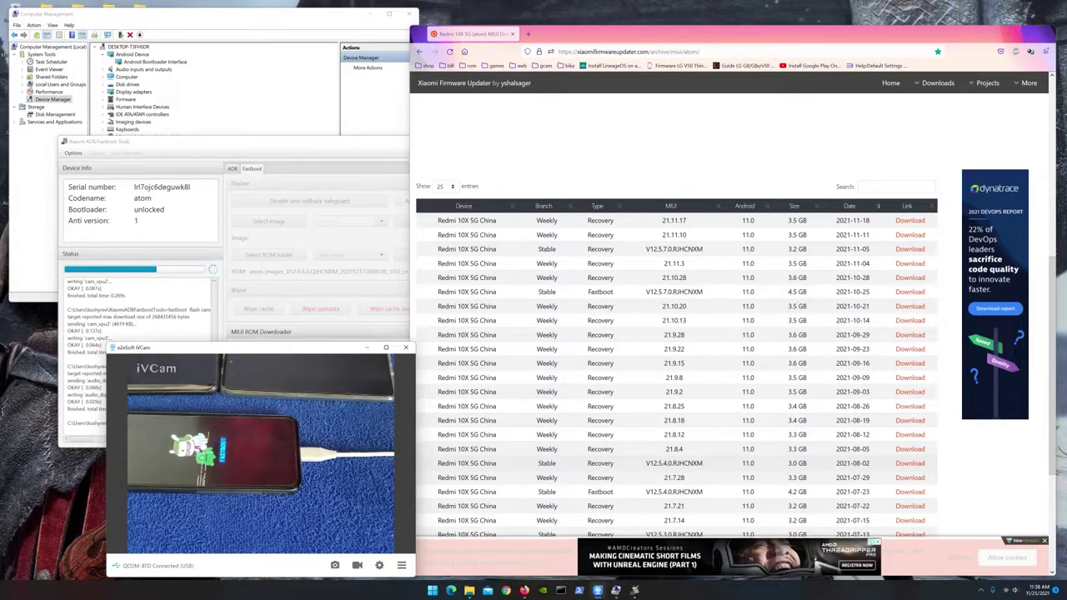
pyautogui.moveTo(646, 464); pyautogui.dragTo(705, 473)
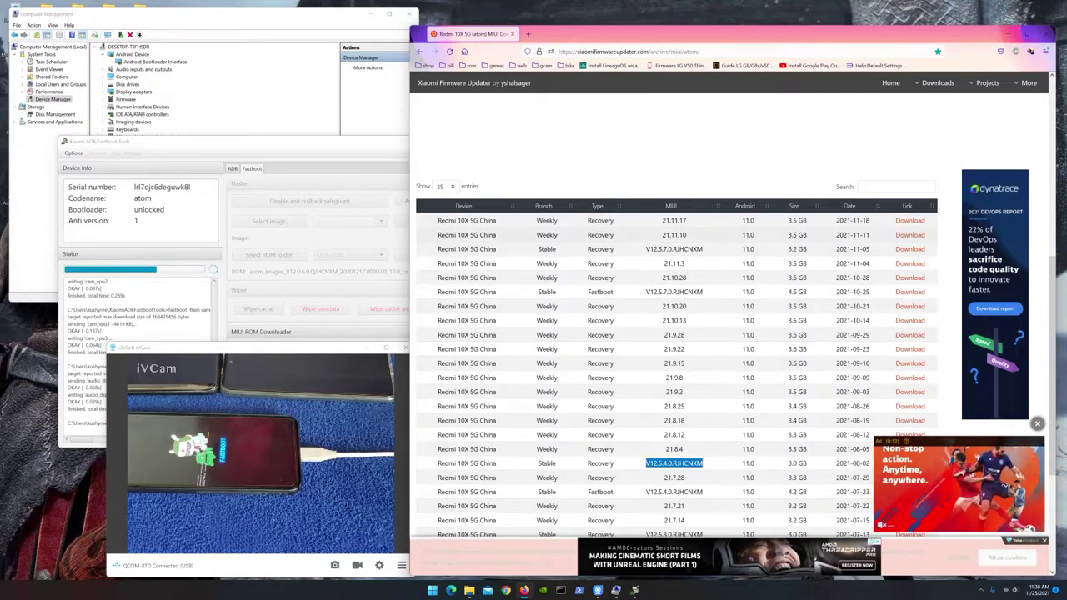
# - Open the bookmarked GitHub releases of android_device_xiaomi_atom in a new tab and look at the Pixel Experience Plus 11.0 v1.3 assets
pyautogui.click(527, 33)
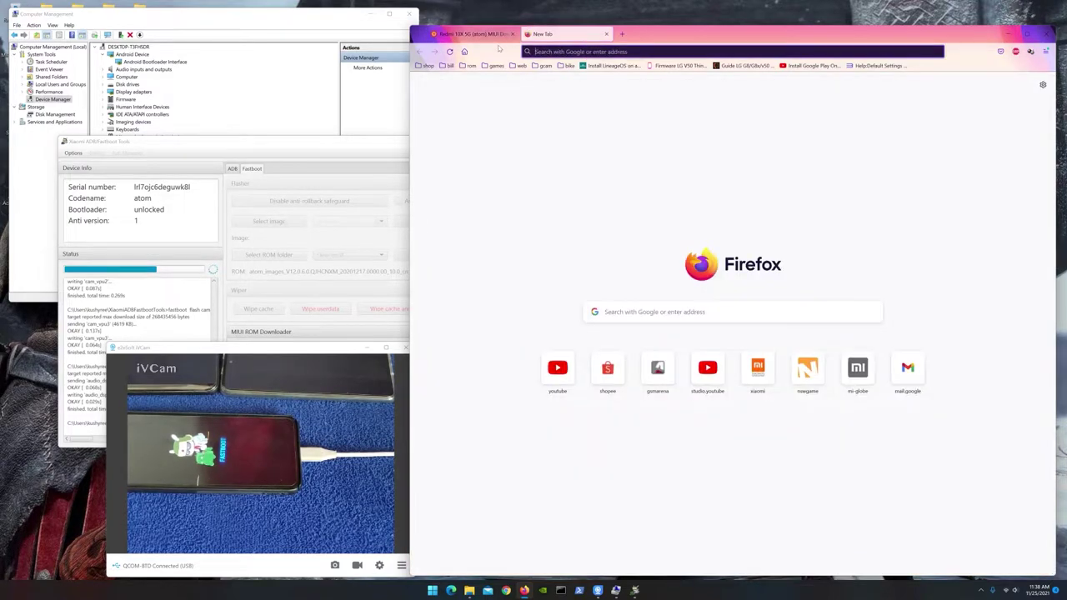
pyautogui.click(468, 65)
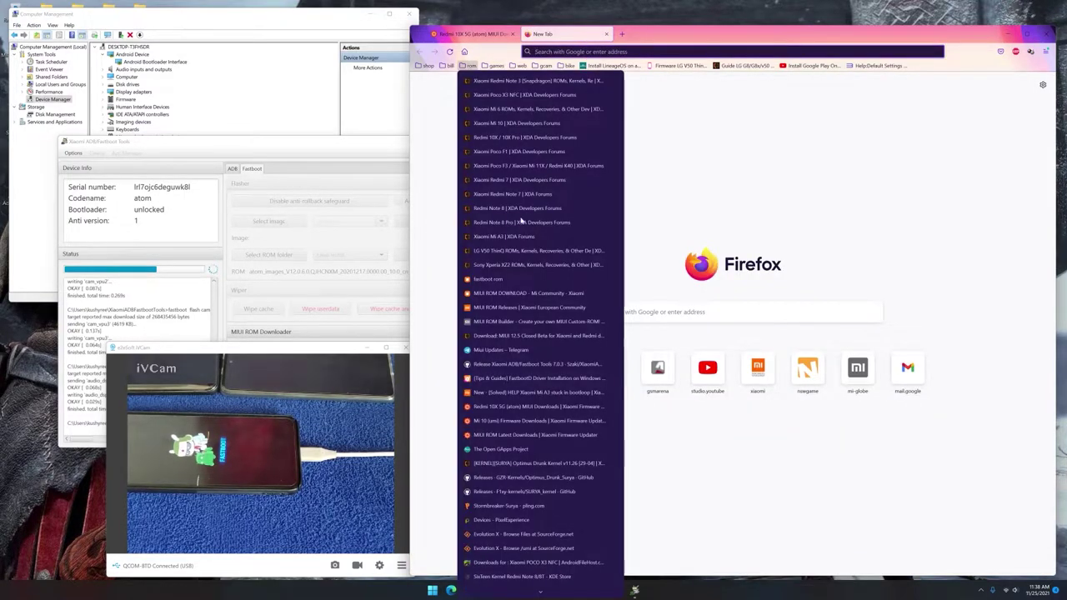
pyautogui.click(533, 570)
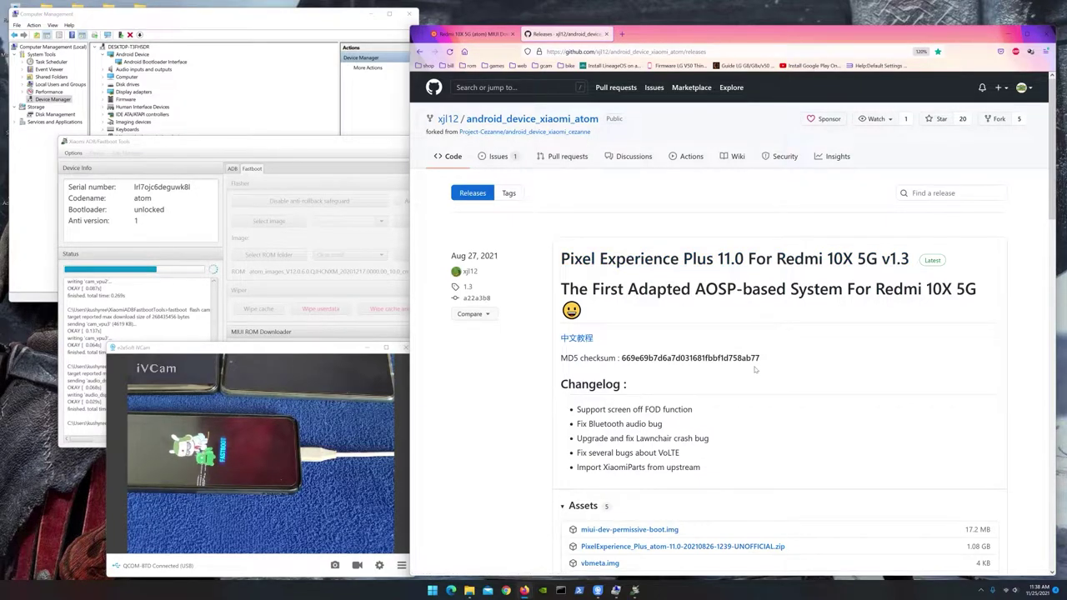
pyautogui.scroll(-2, 648, 368)
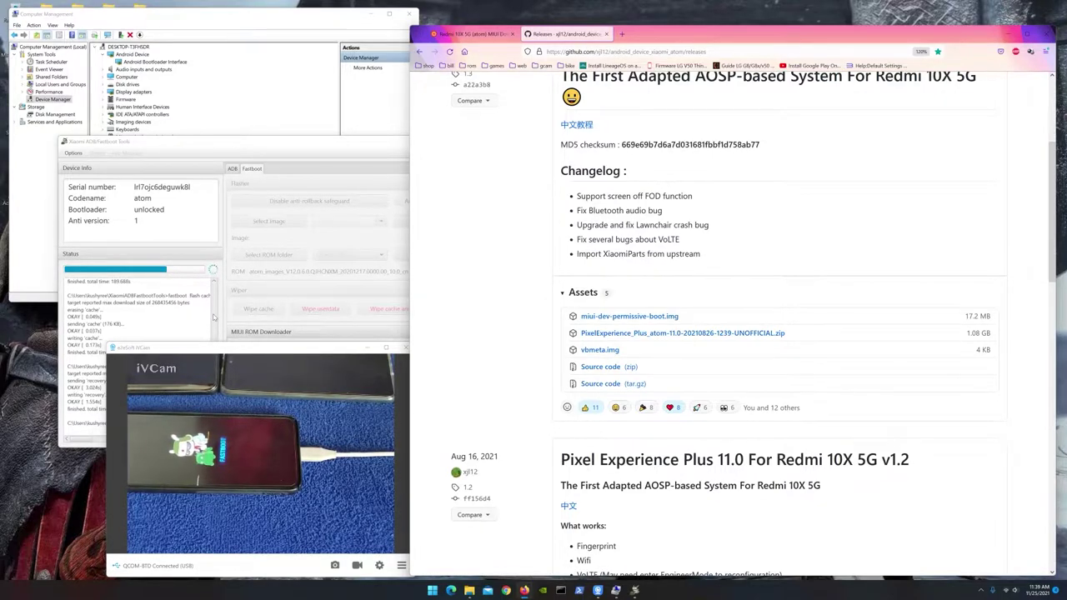
# - Check the flashing log in Xiaomi ADB/Fastboot Tools and bring the iVCam phone view back in front
pyautogui.click(213, 317)
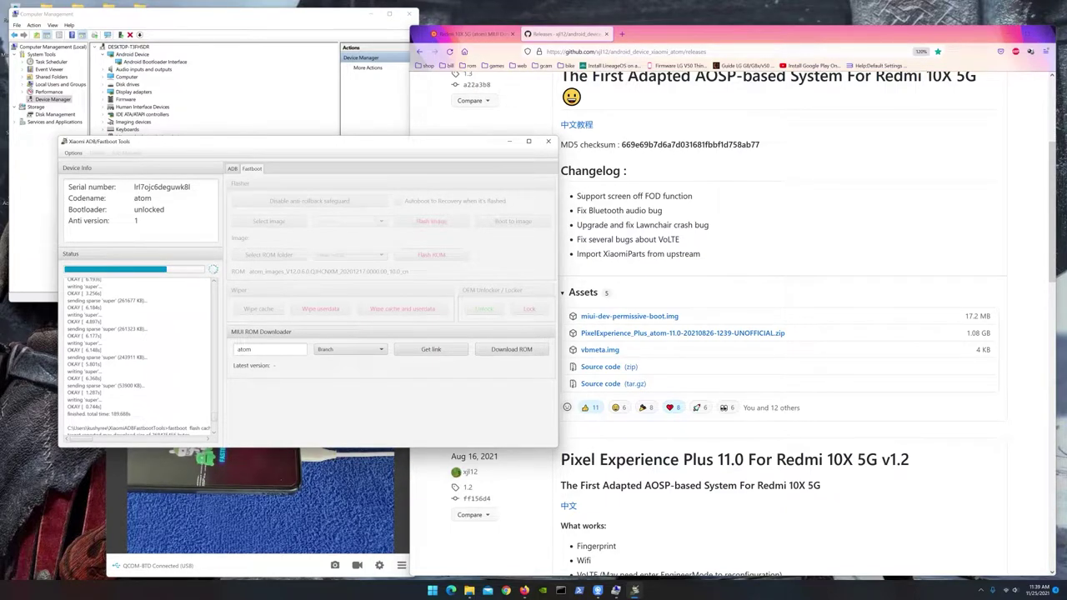
pyautogui.click(193, 505)
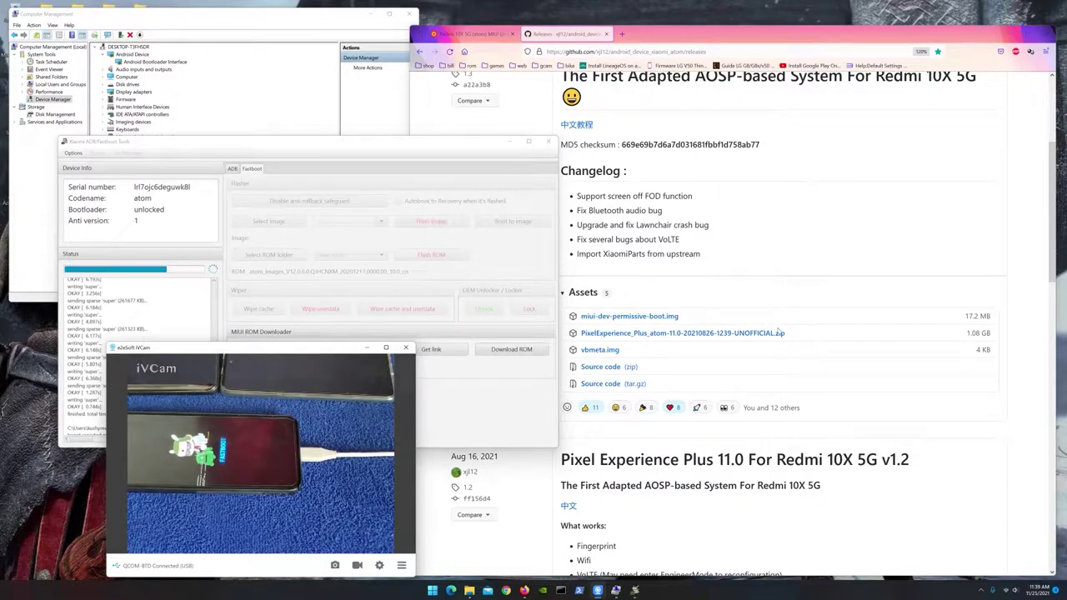
# - Look at the Pixel Experience Plus 11.0 v1.2 release notes, and enlarge the iVCam window to watch the phone's screen
pyautogui.scroll(2, 840, 247)
pyautogui.scroll(-4, 825, 267)
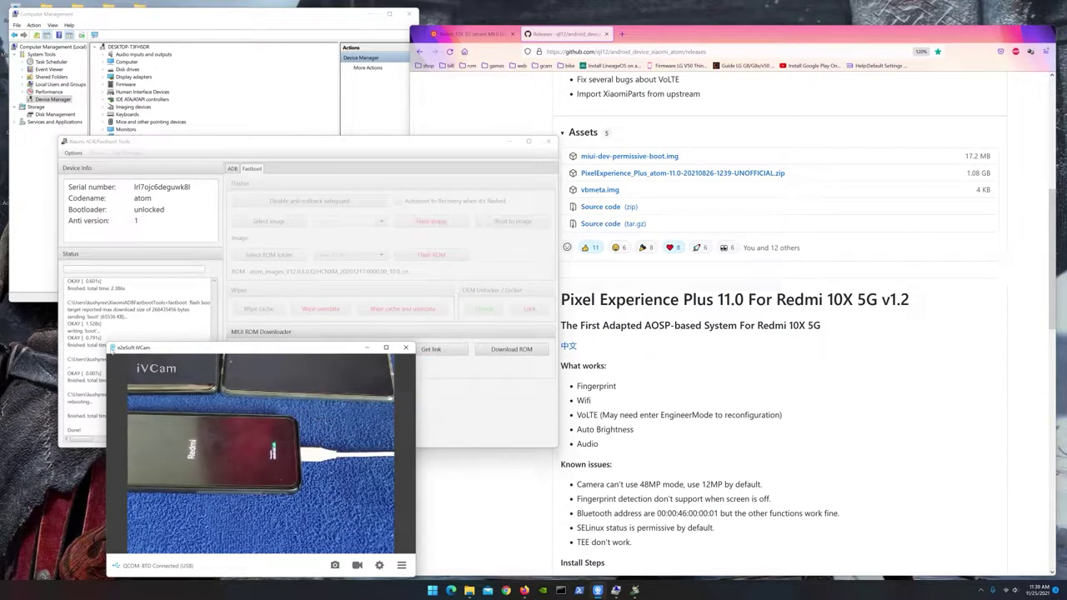
pyautogui.moveTo(105, 341); pyautogui.dragTo(18, 221)
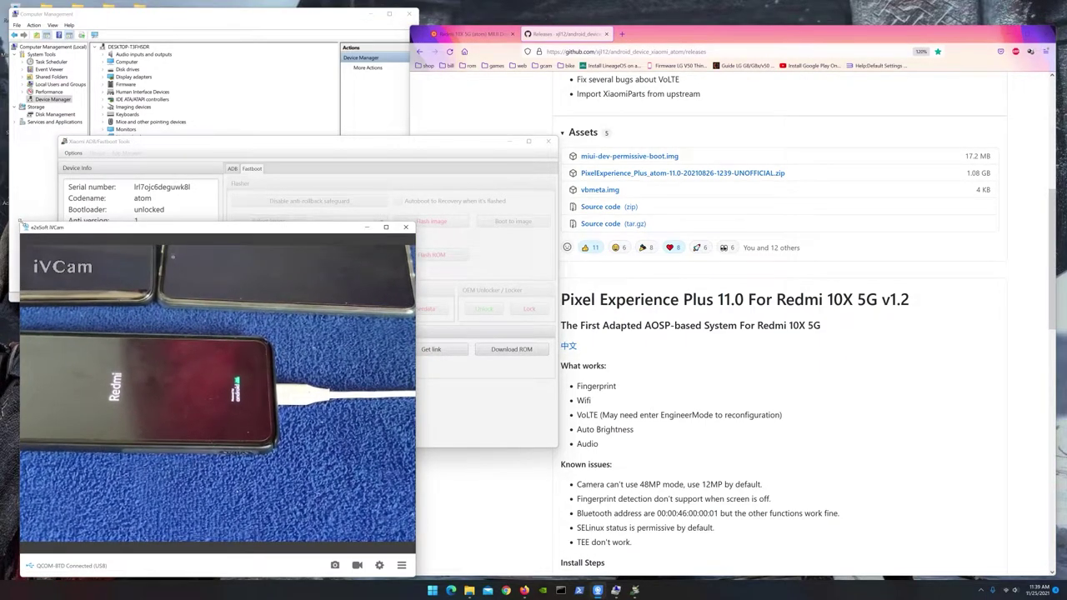